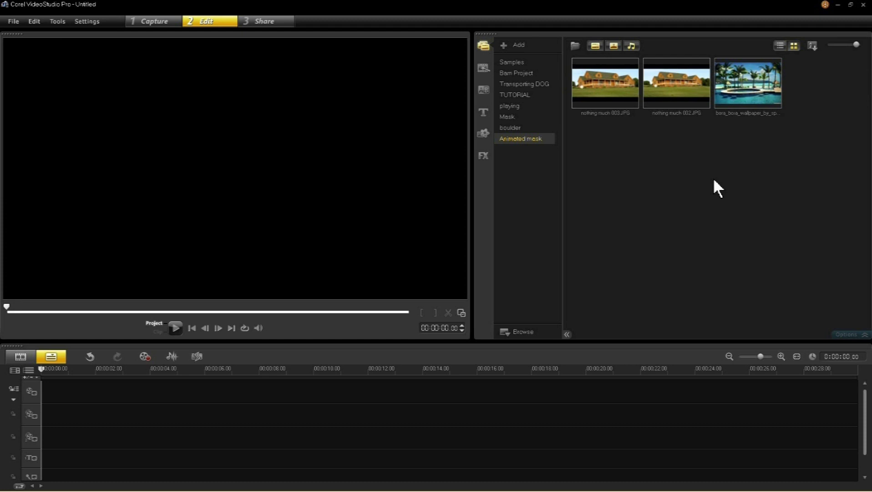
# Place the bora_bora wallpaper at the start of the first overlay track and fit it to the screen with its aspect ratio kept
pyautogui.moveTo(739, 89); pyautogui.dragTo(44, 418)
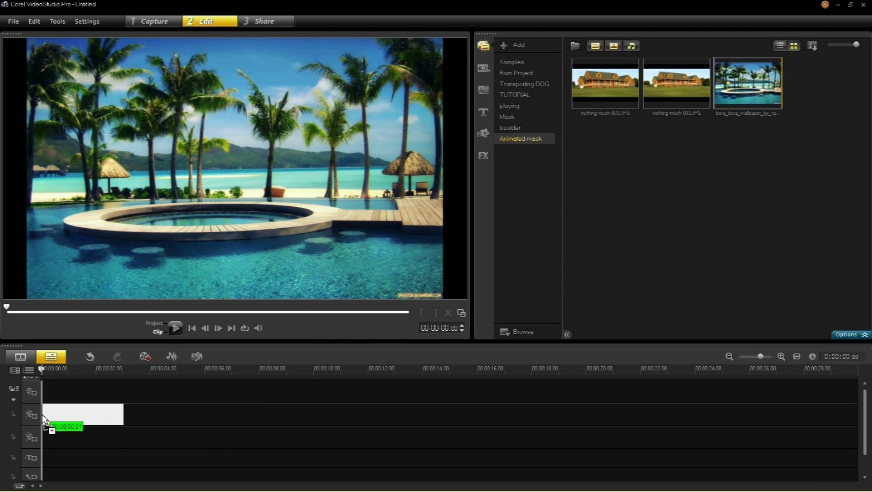
pyautogui.moveTo(44, 418); pyautogui.dragTo(44, 419)
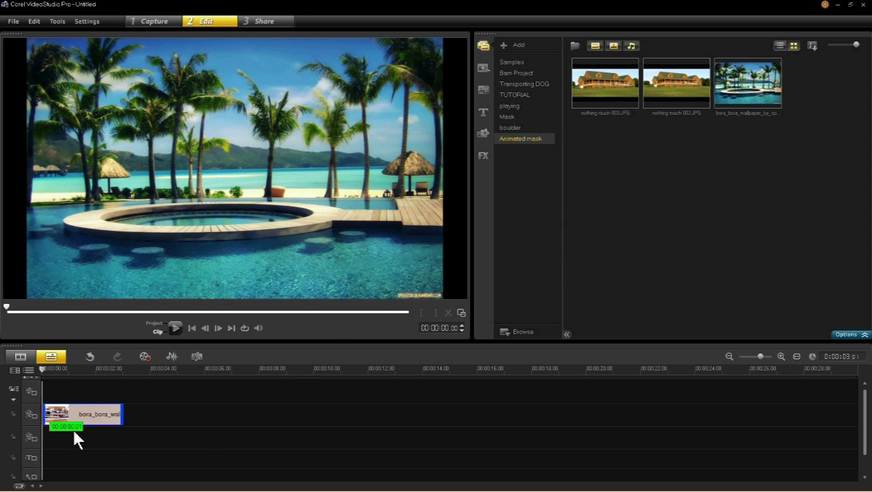
pyautogui.rightClick(197, 175)
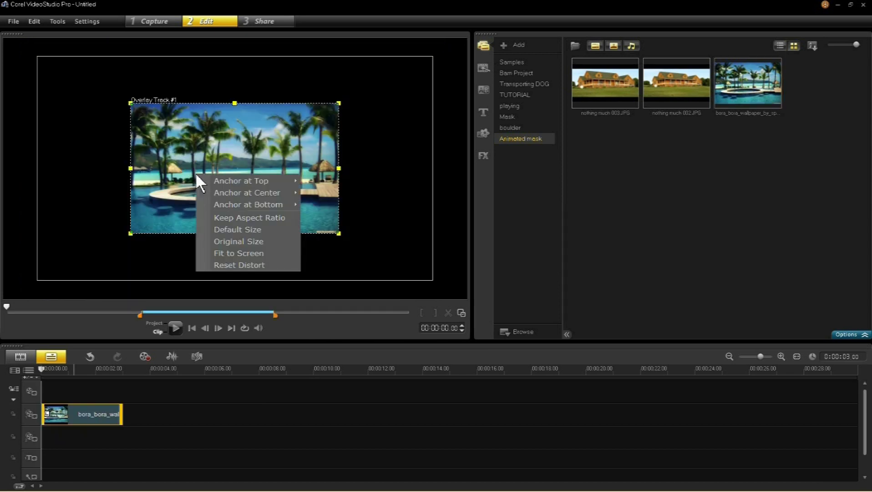
pyautogui.click(227, 254)
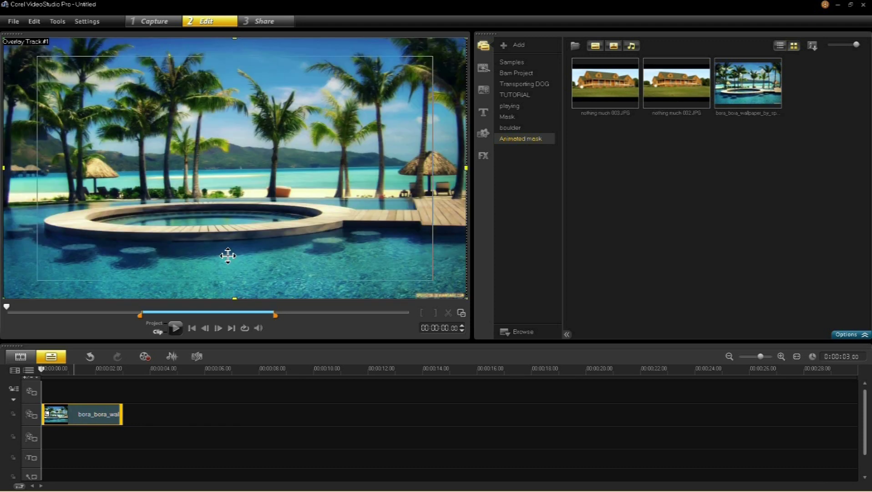
pyautogui.rightClick(196, 155)
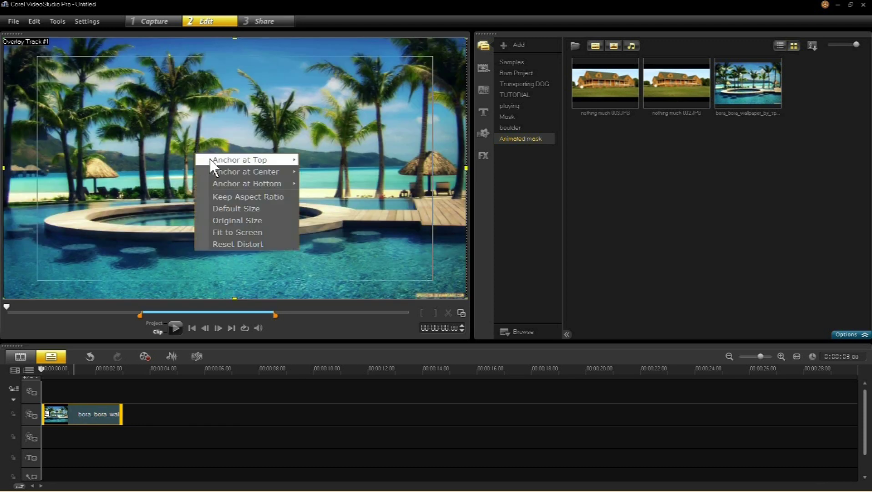
pyautogui.click(241, 197)
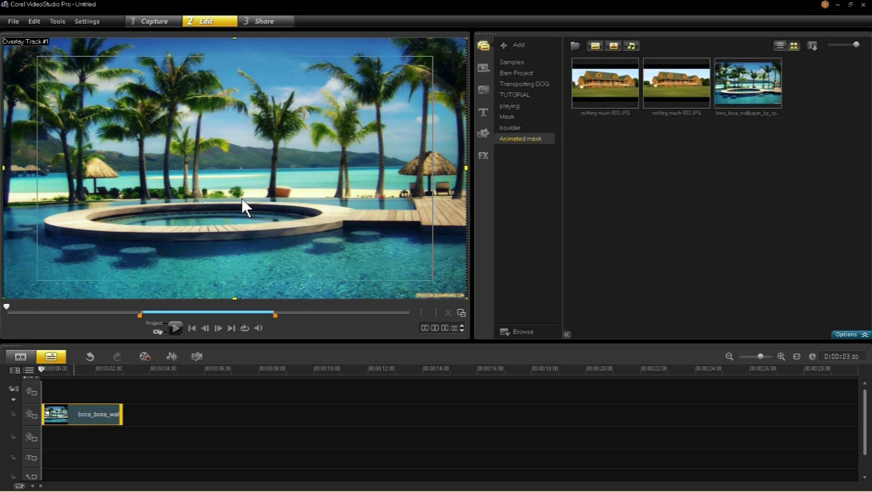
# Open Painting Creator in Animation mode and accept its preferences with the reference image as background and layer mode enabled
pyautogui.click(61, 19)
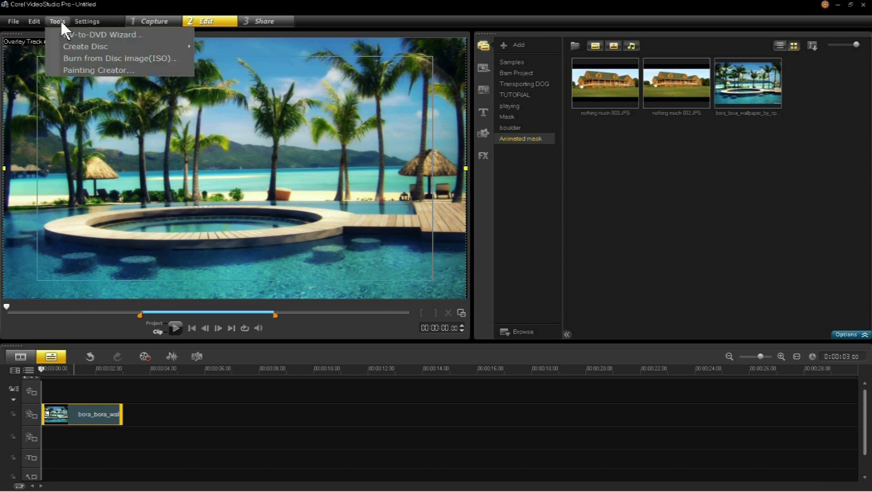
pyautogui.click(83, 71)
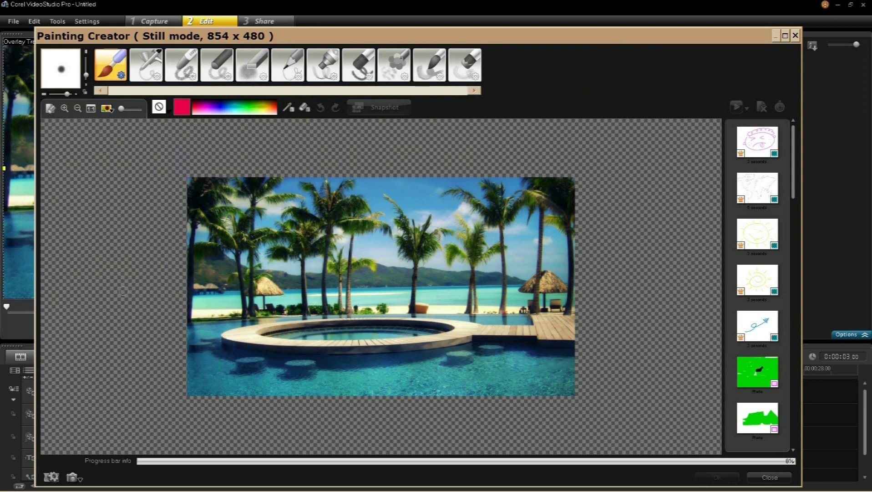
pyautogui.click(78, 477)
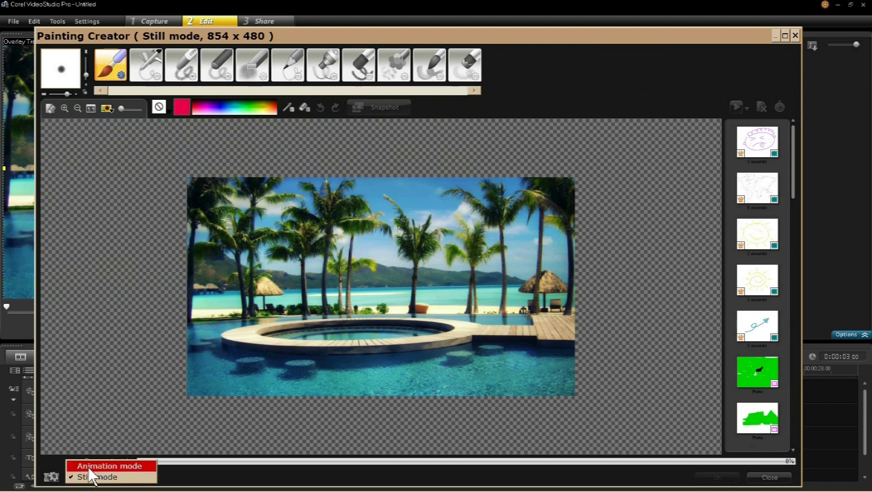
pyautogui.click(89, 467)
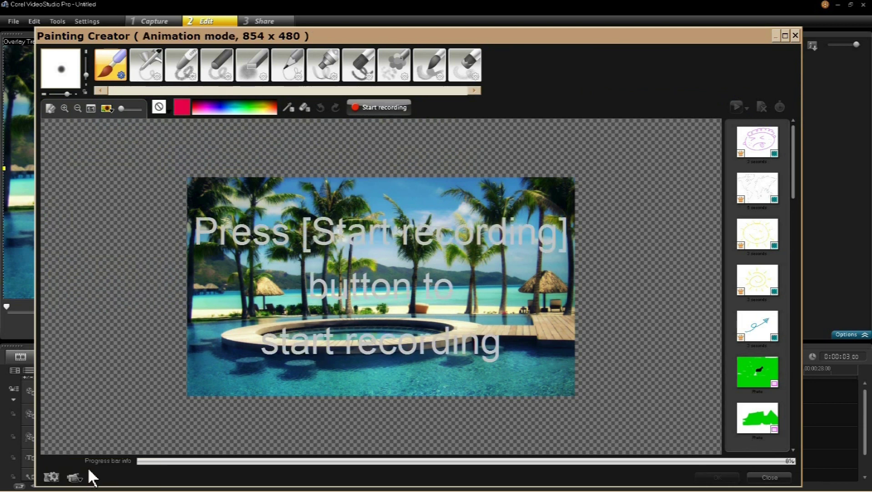
pyautogui.click(51, 476)
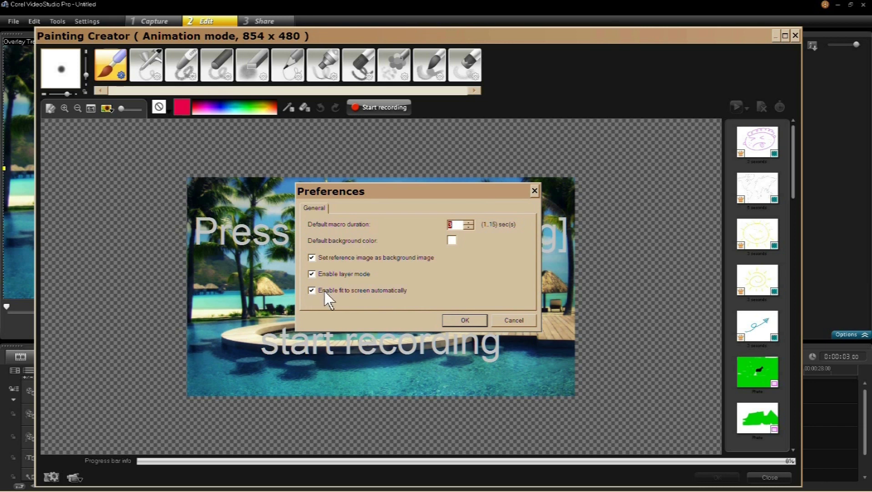
pyautogui.click(465, 319)
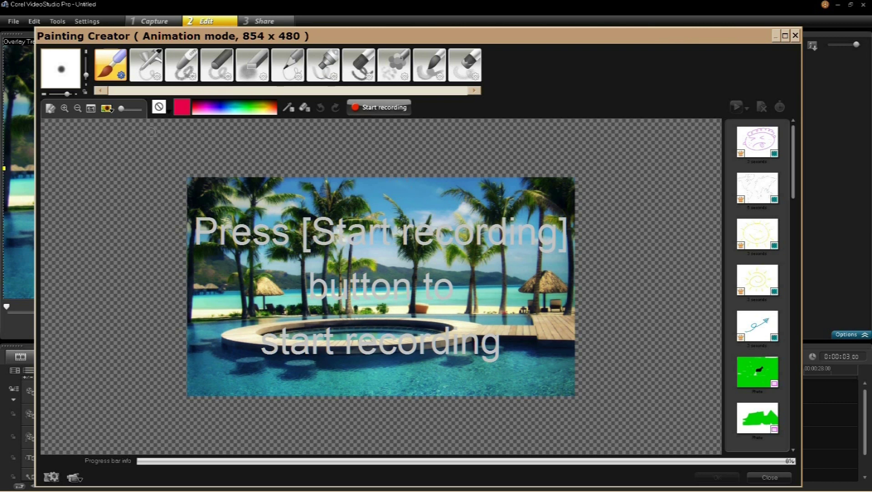
# Set the paintbrush's soft edge to 15 and shape its tip into a tall, narrow ellipse
pyautogui.click(65, 108)
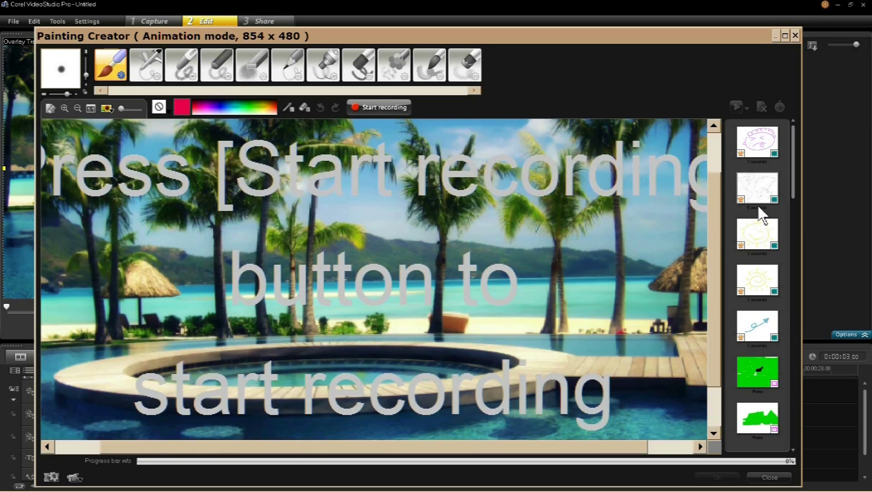
pyautogui.moveTo(715, 205); pyautogui.dragTo(710, 146)
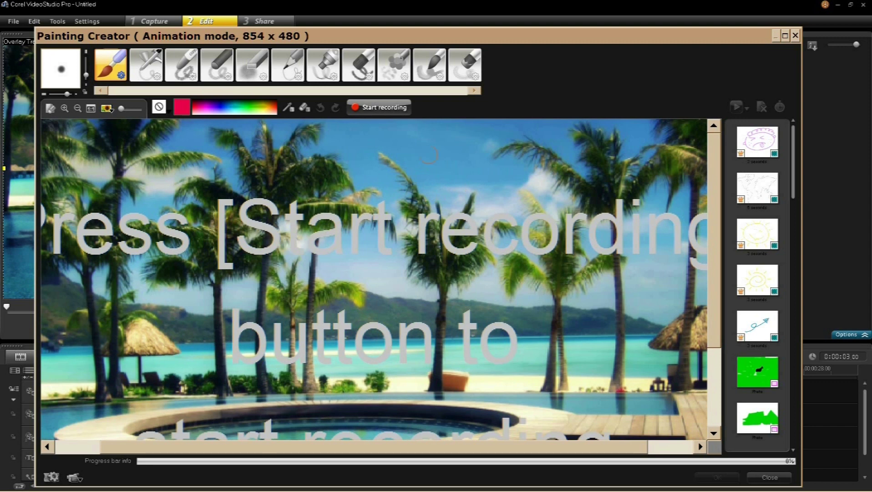
pyautogui.moveTo(715, 162); pyautogui.dragTo(707, 286)
pyautogui.moveTo(698, 316); pyautogui.dragTo(719, 400)
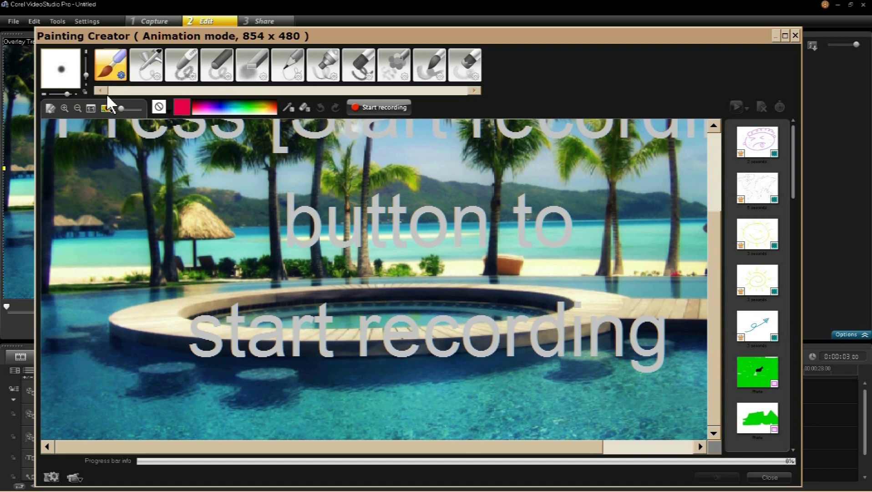
pyautogui.click(121, 74)
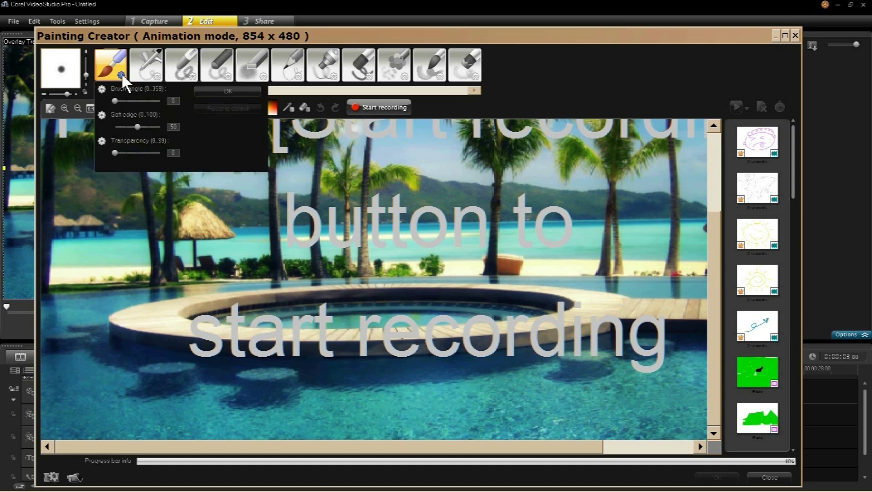
pyautogui.moveTo(138, 131); pyautogui.dragTo(126, 134)
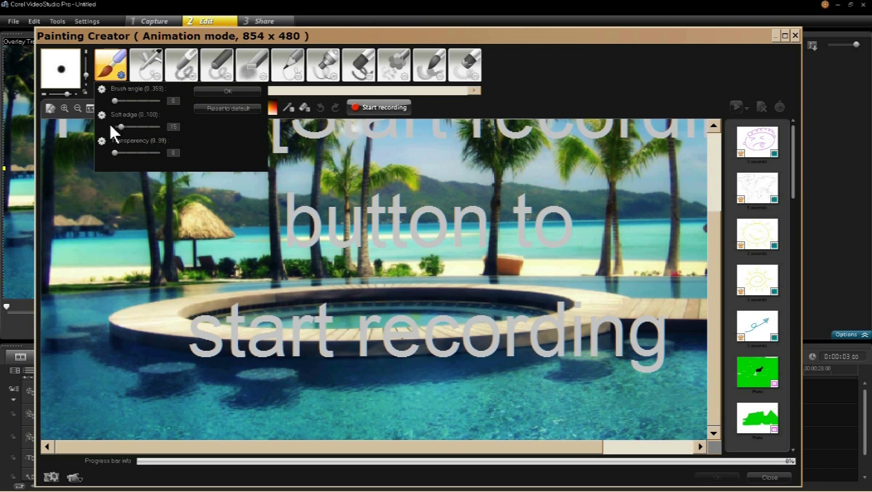
pyautogui.click(226, 90)
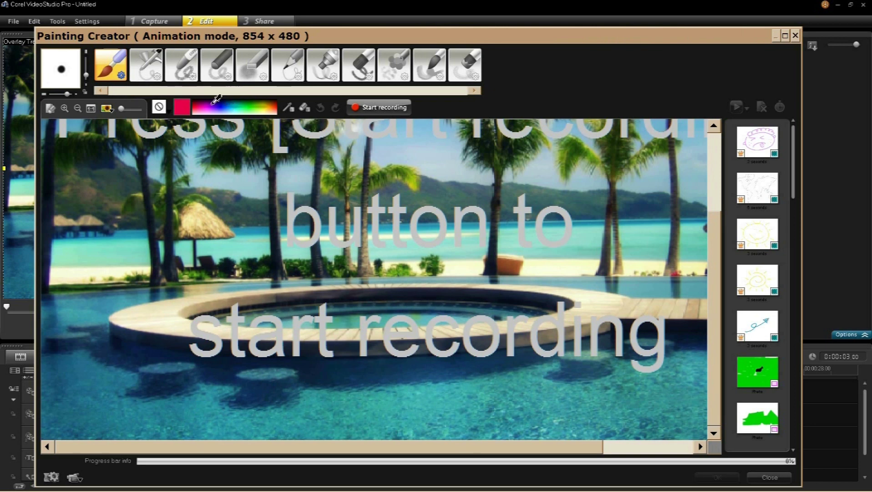
pyautogui.moveTo(88, 79)
pyautogui.mouseDown()
pyautogui.moveTo(88, 67)
pyautogui.moveTo(69, 96)
pyautogui.moveTo(89, 72)
pyautogui.moveTo(87, 61)
pyautogui.mouseUp()
pyautogui.moveTo(70, 94); pyautogui.dragTo(72, 100)
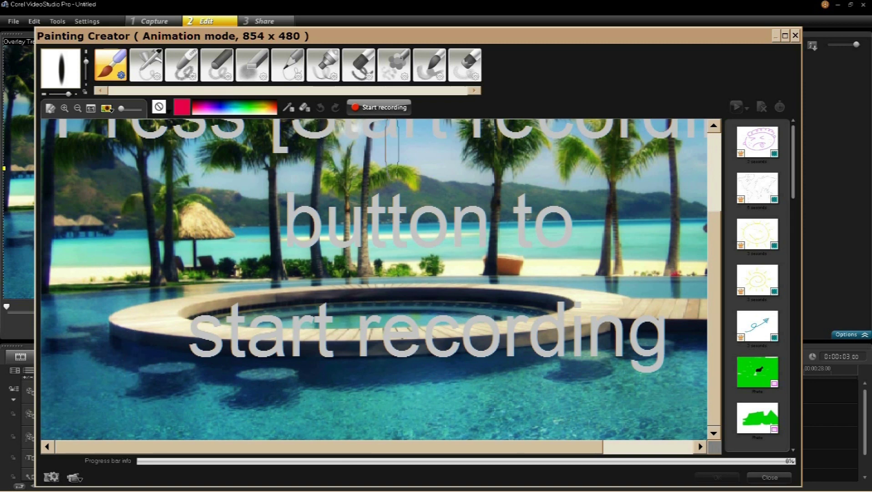
# Start recording the painting and set the brush color to golden yellow
pyautogui.click(381, 108)
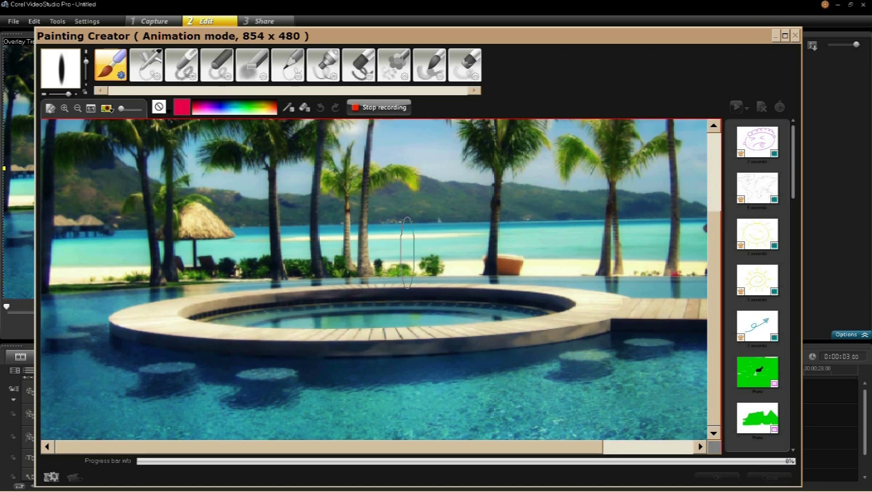
pyautogui.moveTo(632, 417)
pyautogui.mouseDown()
pyautogui.moveTo(641, 360)
pyautogui.moveTo(633, 347)
pyautogui.moveTo(660, 346)
pyautogui.mouseUp()
pyautogui.click(701, 364)
pyautogui.moveTo(701, 362)
pyautogui.mouseDown()
pyautogui.moveTo(605, 359)
pyautogui.moveTo(565, 371)
pyautogui.moveTo(355, 383)
pyautogui.moveTo(607, 351)
pyautogui.moveTo(696, 365)
pyautogui.moveTo(228, 405)
pyautogui.mouseUp()
pyautogui.click(244, 107)
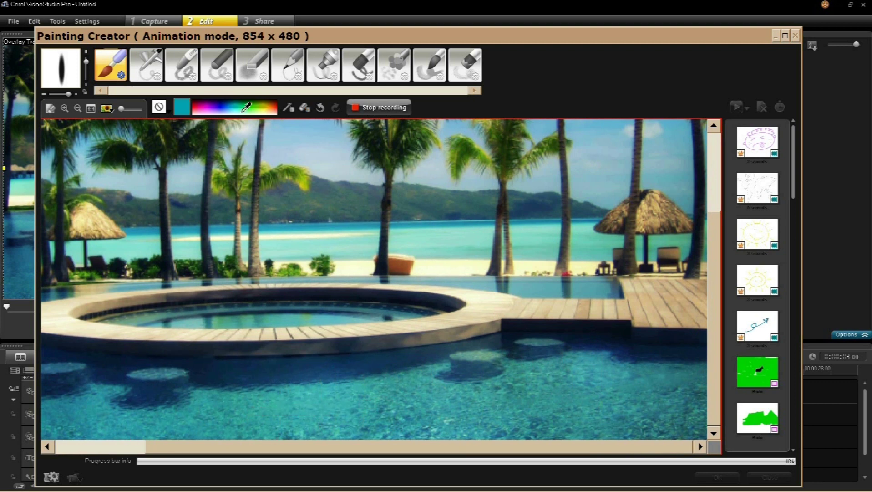
pyautogui.click(270, 110)
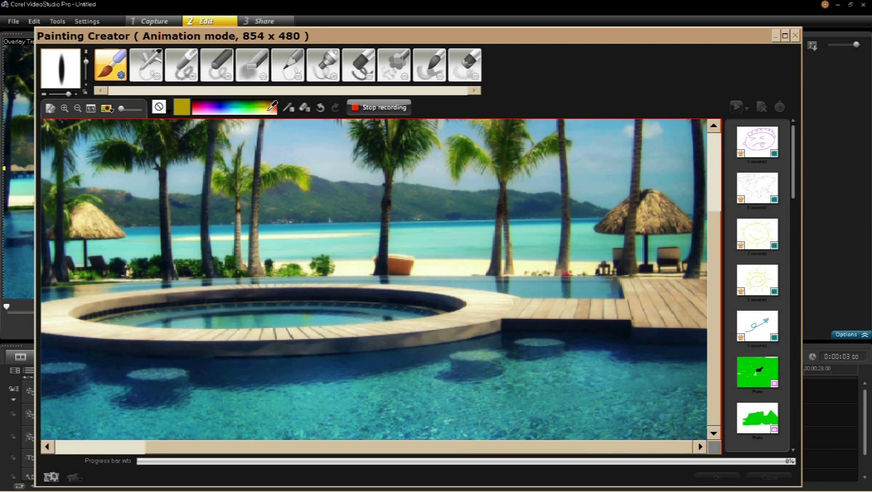
pyautogui.click(270, 110)
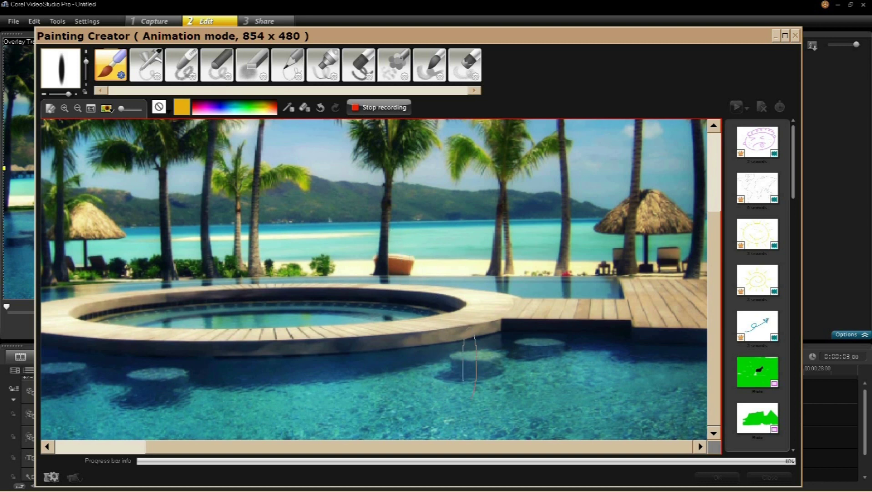
# Paint a wide golden yellow band over the water in front of the round pool, across the full image width
pyautogui.moveTo(494, 385); pyautogui.dragTo(622, 383)
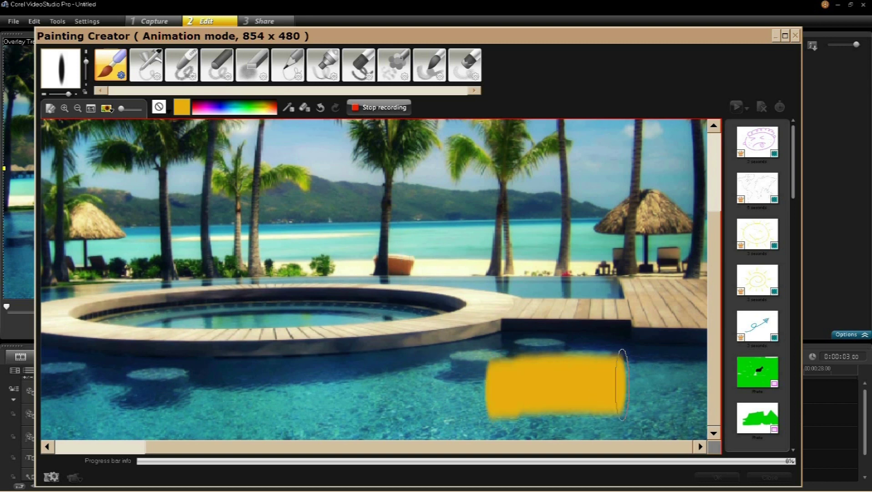
pyautogui.moveTo(502, 368)
pyautogui.mouseDown()
pyautogui.moveTo(502, 360)
pyautogui.moveTo(707, 377)
pyautogui.mouseUp()
pyautogui.moveTo(504, 364)
pyautogui.mouseDown()
pyautogui.moveTo(335, 387)
pyautogui.moveTo(47, 382)
pyautogui.moveTo(34, 396)
pyautogui.mouseUp()
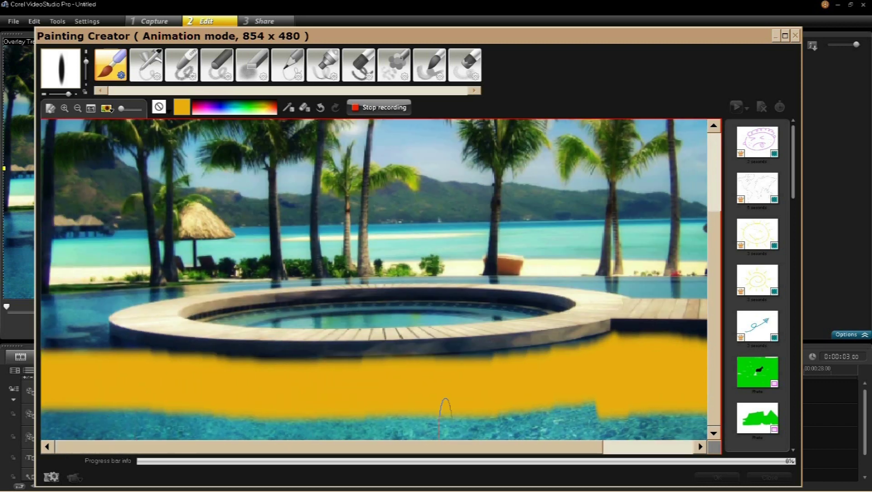
# Paint the sky between the palm trees and the remaining foreground water golden yellow, using a thinner brush for the details
pyautogui.scroll(3, 510, 150)
pyautogui.moveTo(511, 164)
pyautogui.mouseDown()
pyautogui.moveTo(500, 186)
pyautogui.moveTo(475, 155)
pyautogui.moveTo(425, 136)
pyautogui.moveTo(426, 146)
pyautogui.moveTo(428, 133)
pyautogui.moveTo(525, 139)
pyautogui.moveTo(530, 155)
pyautogui.moveTo(509, 190)
pyautogui.moveTo(518, 163)
pyautogui.moveTo(539, 172)
pyautogui.mouseUp()
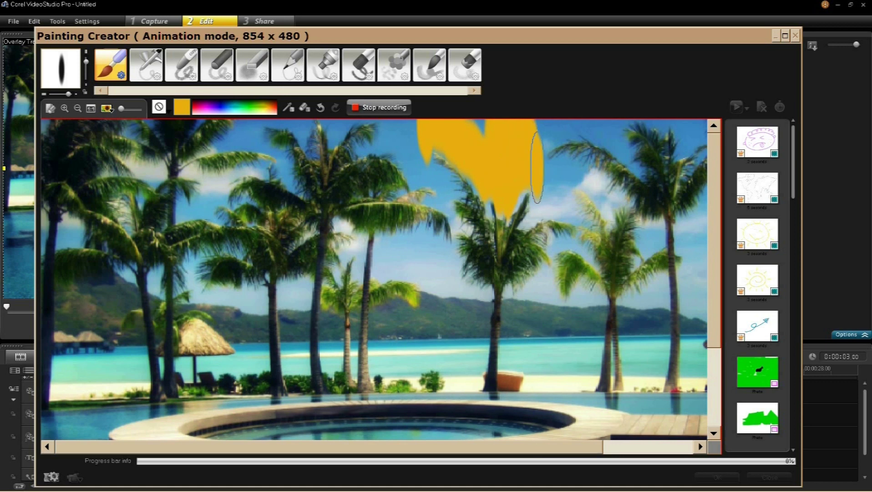
pyautogui.moveTo(685, 251)
pyautogui.mouseDown()
pyautogui.moveTo(708, 255)
pyautogui.moveTo(576, 248)
pyautogui.moveTo(697, 252)
pyautogui.moveTo(736, 292)
pyautogui.mouseUp()
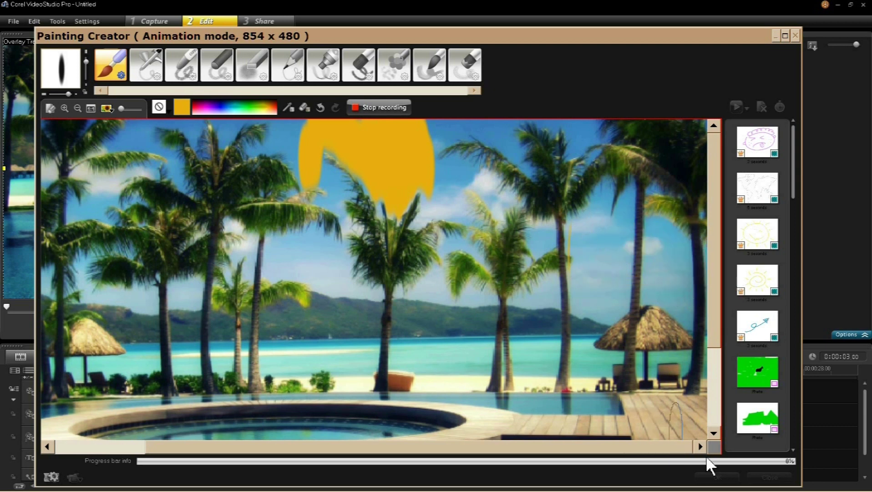
pyautogui.click(77, 107)
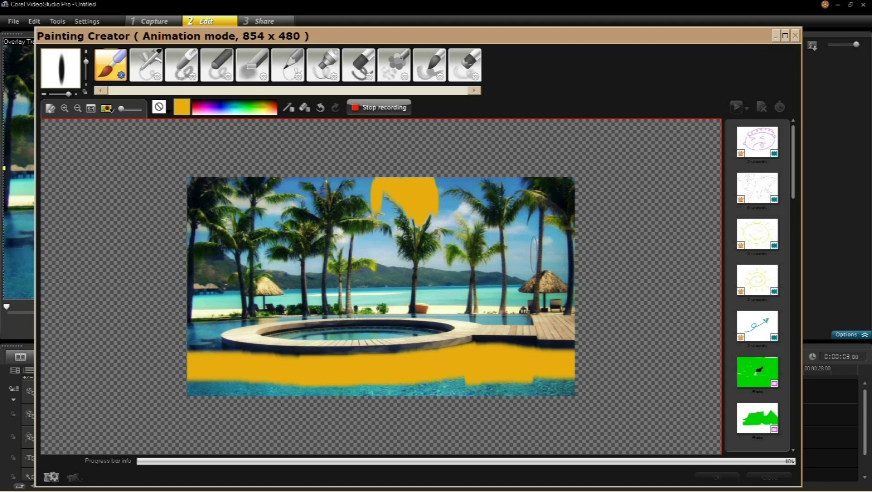
pyautogui.moveTo(534, 254)
pyautogui.mouseDown()
pyautogui.moveTo(516, 256)
pyautogui.moveTo(536, 240)
pyautogui.moveTo(526, 276)
pyautogui.mouseUp()
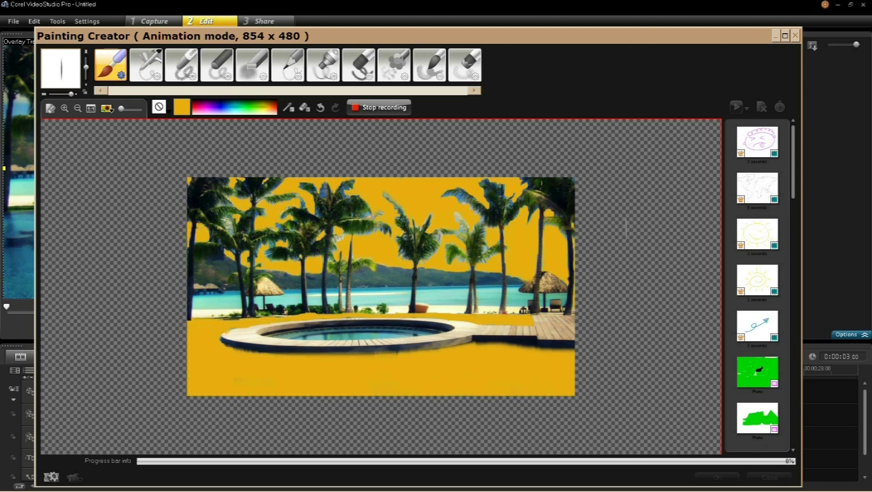
# Check the painted edges up close and stop recording to store the painting animation in the gallery
pyautogui.click(65, 107)
pyautogui.moveTo(715, 224); pyautogui.dragTo(718, 199)
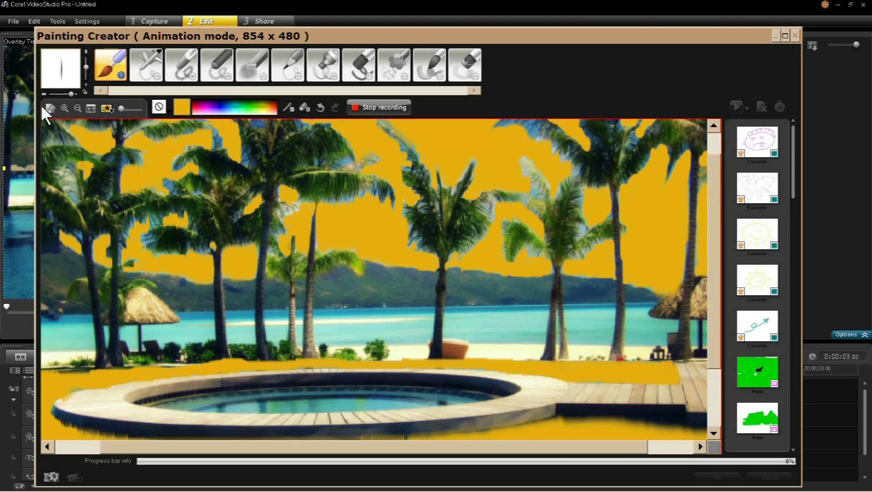
pyautogui.click(77, 108)
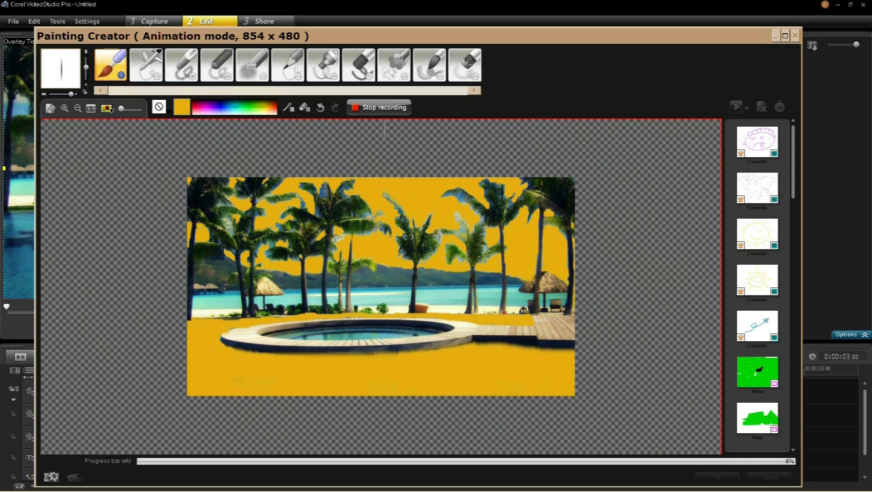
pyautogui.click(386, 107)
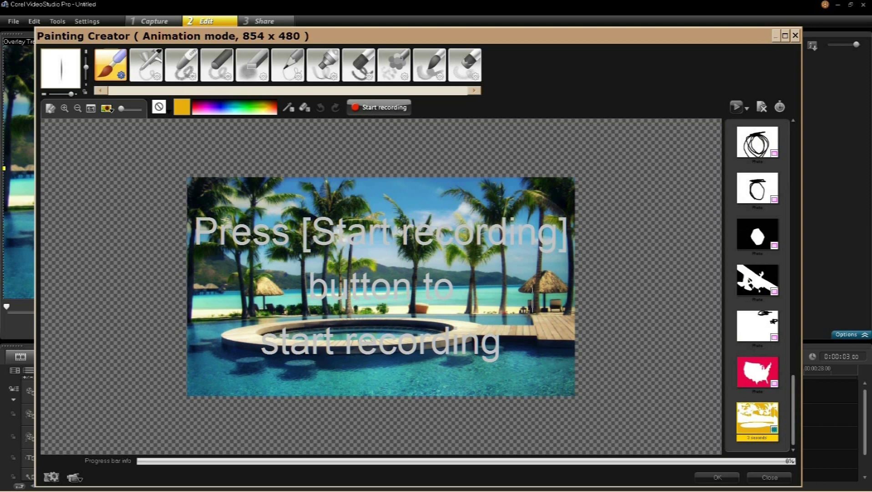
# Change the duration of the newly recorded yellow animation in the gallery
pyautogui.rightClick(759, 439)
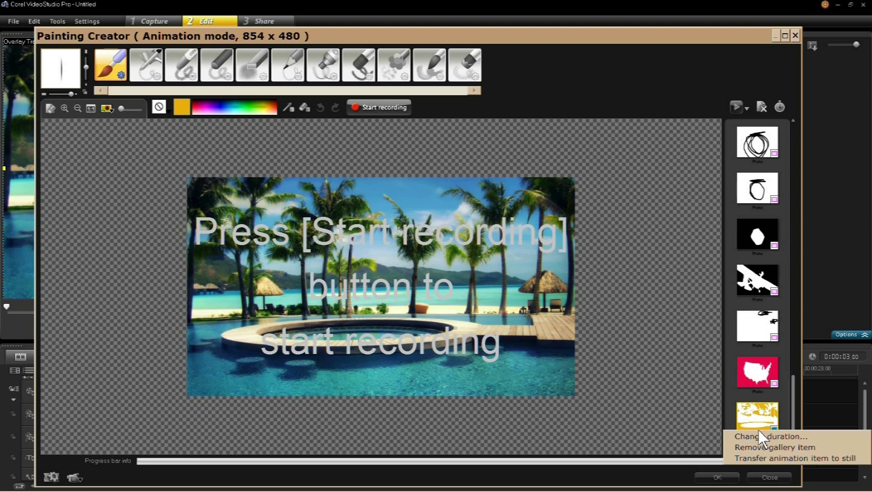
pyautogui.click(767, 436)
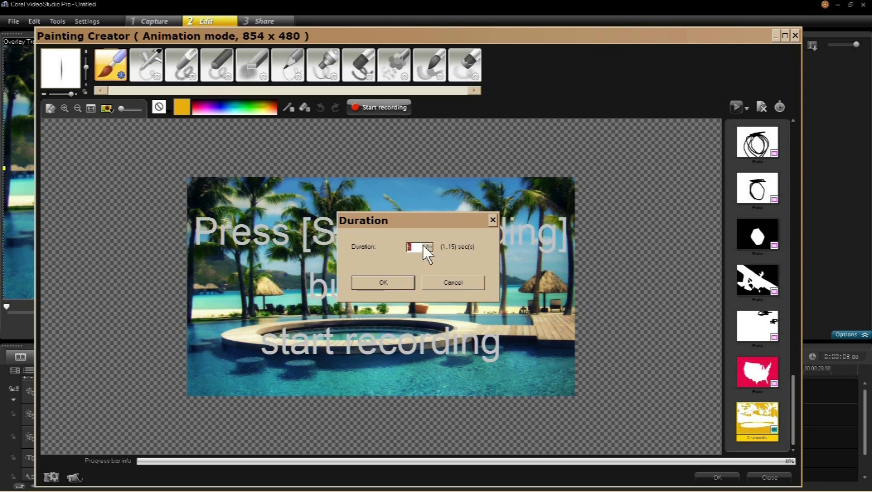
pyautogui.click(383, 282)
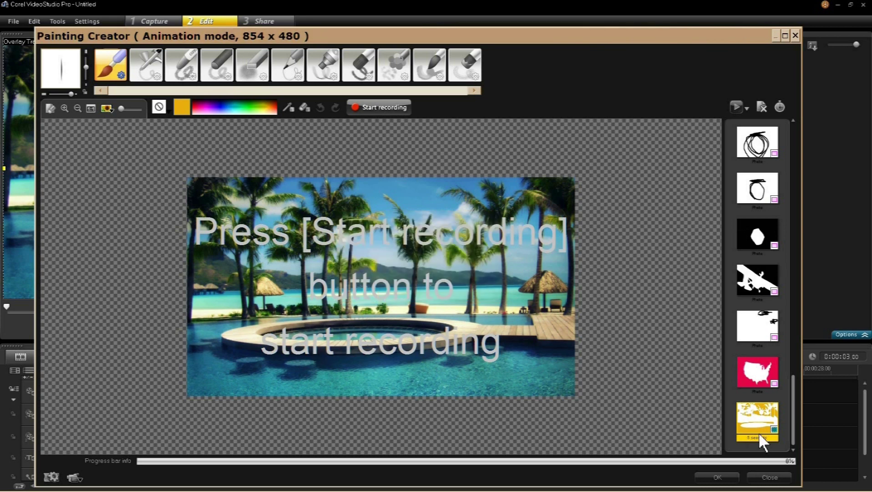
# Output the painting animation to the library and place the bora bora picture on the first overlay track, stretched to about 14 seconds
pyautogui.click(719, 477)
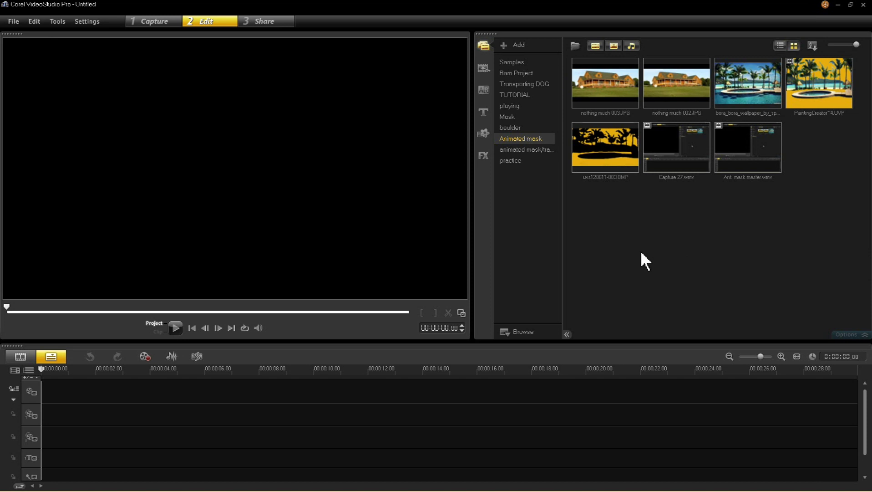
pyautogui.moveTo(747, 90); pyautogui.dragTo(104, 390)
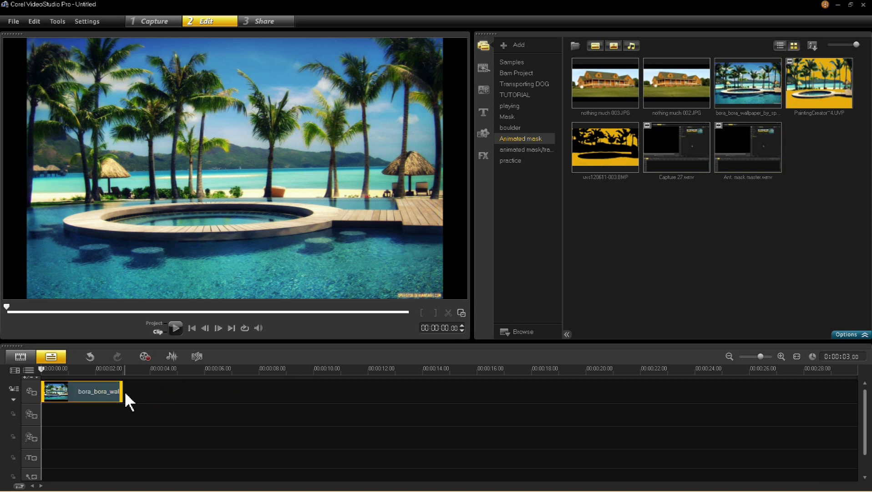
pyautogui.moveTo(124, 392); pyautogui.dragTo(426, 394)
pyautogui.moveTo(222, 395); pyautogui.dragTo(213, 409)
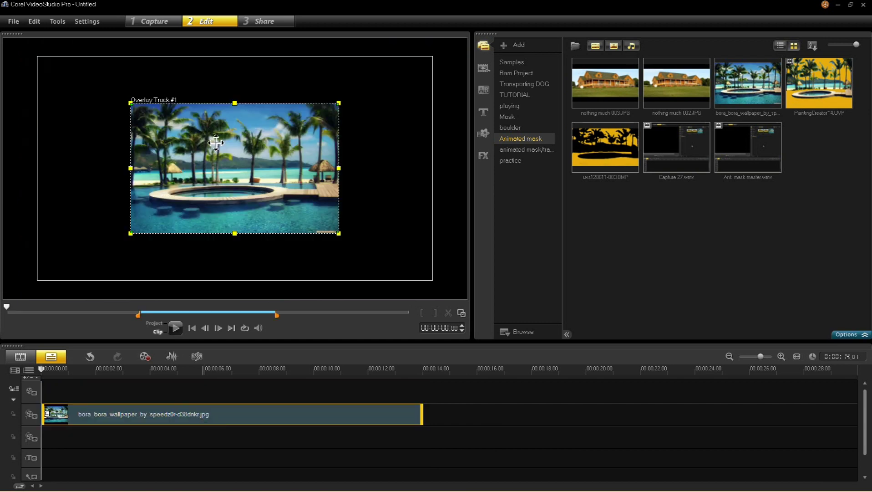
# Fit the overlay picture to the screen and apply Keep Aspect Ratio to it
pyautogui.rightClick(215, 152)
pyautogui.click(260, 230)
pyautogui.rightClick(228, 186)
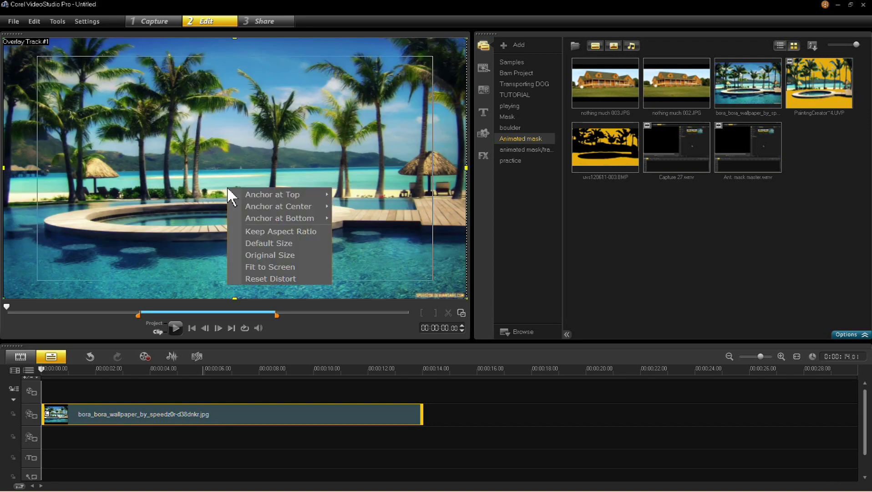
pyautogui.click(255, 231)
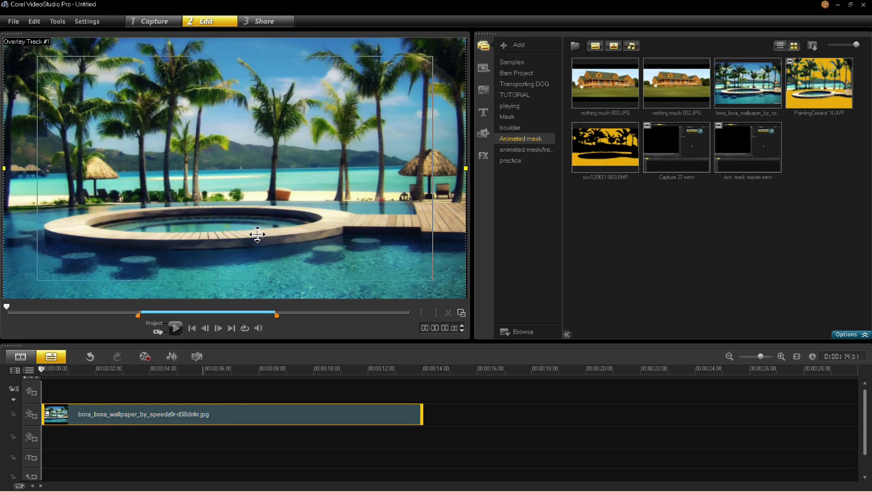
# Render the project as a video file named animated -transition.wmv, and delete the picture from the overlay track
pyautogui.click(263, 19)
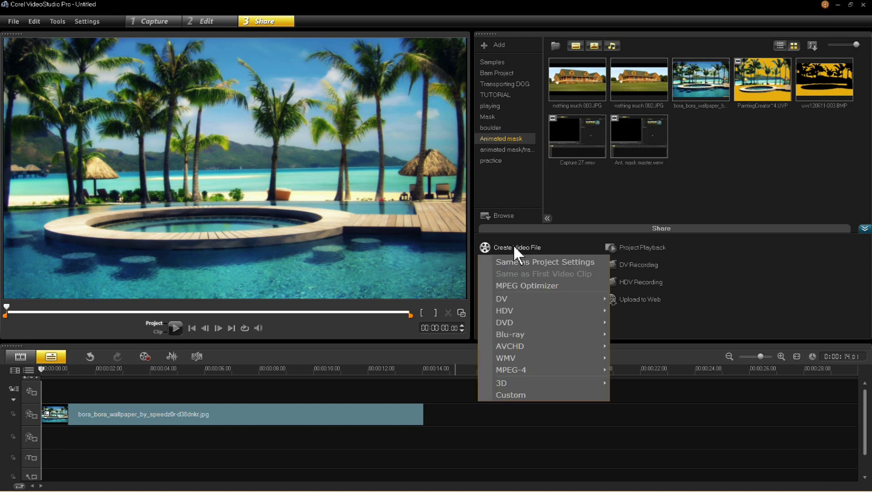
pyautogui.click(514, 247)
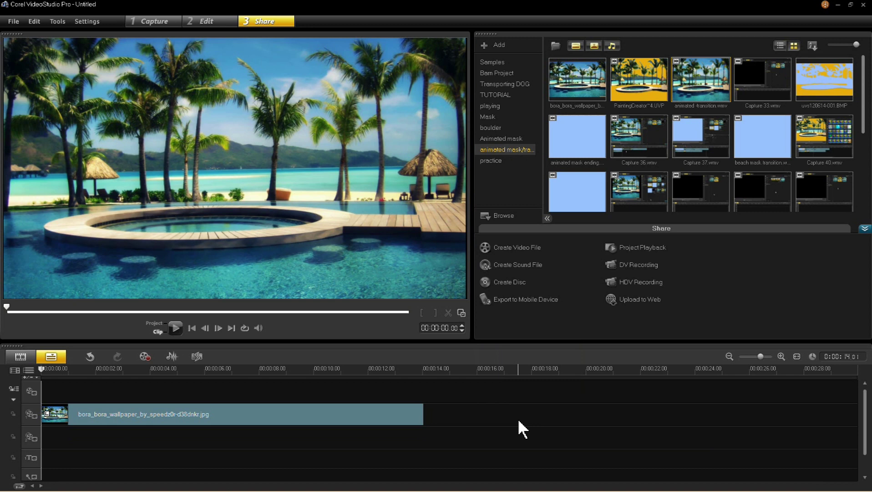
pyautogui.doubleClick(253, 422)
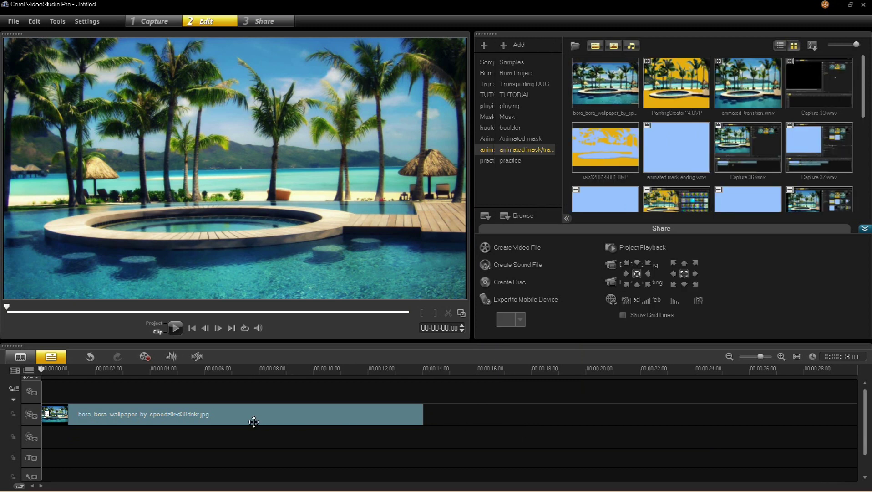
pyautogui.rightClick(250, 416)
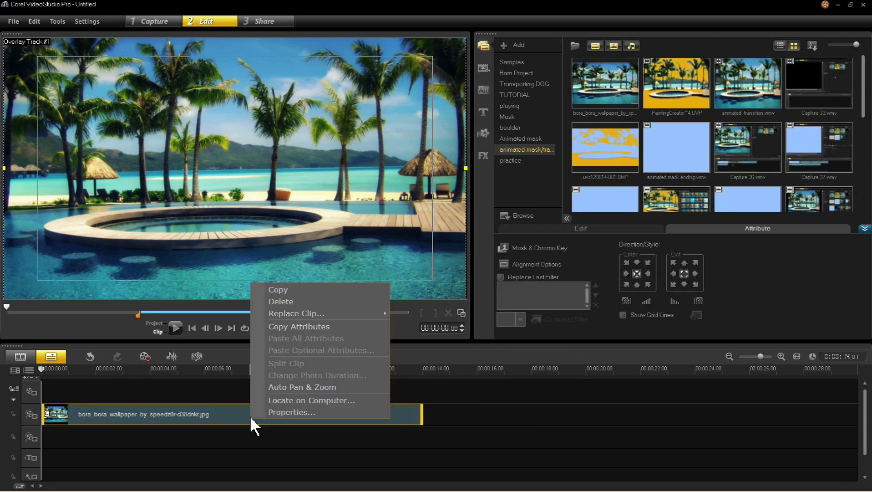
pyautogui.click(281, 302)
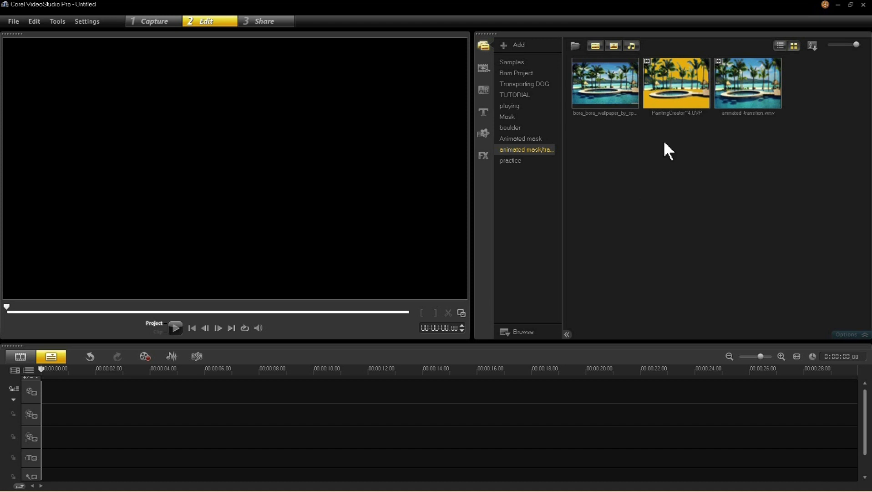
# Place the PaintingCreator~4.UVP animation at the start of the first overlay track
pyautogui.click(671, 99)
pyautogui.moveTo(656, 113)
pyautogui.mouseDown()
pyautogui.moveTo(135, 415)
pyautogui.moveTo(37, 412)
pyautogui.moveTo(44, 418)
pyautogui.mouseUp()
pyautogui.click(82, 418)
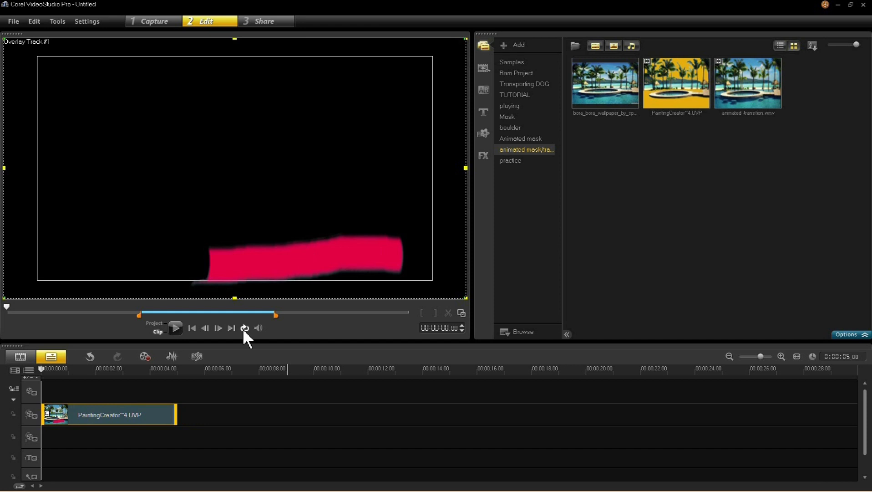
# Cut the first three frames off the painting animation, delete them, and move the remaining clip to the track's start
pyautogui.click(219, 327)
pyautogui.click(220, 327)
pyautogui.click(219, 327)
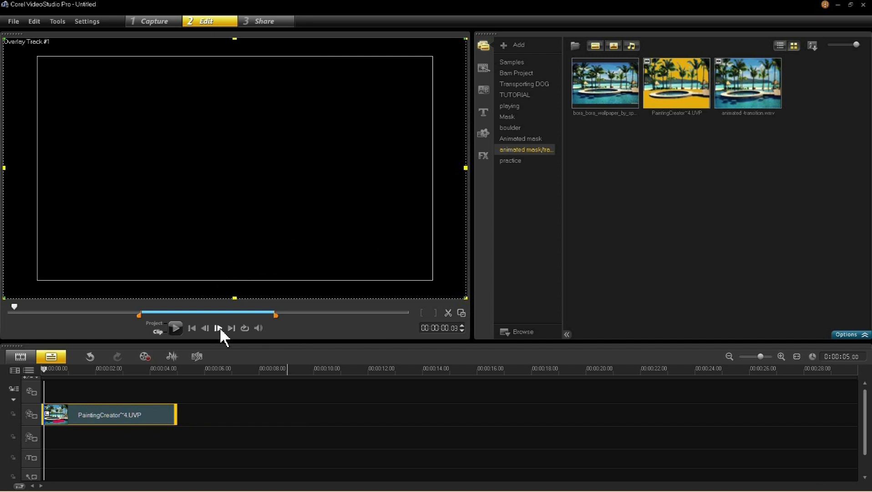
pyautogui.click(448, 313)
pyautogui.moveTo(50, 415); pyautogui.dragTo(44, 417)
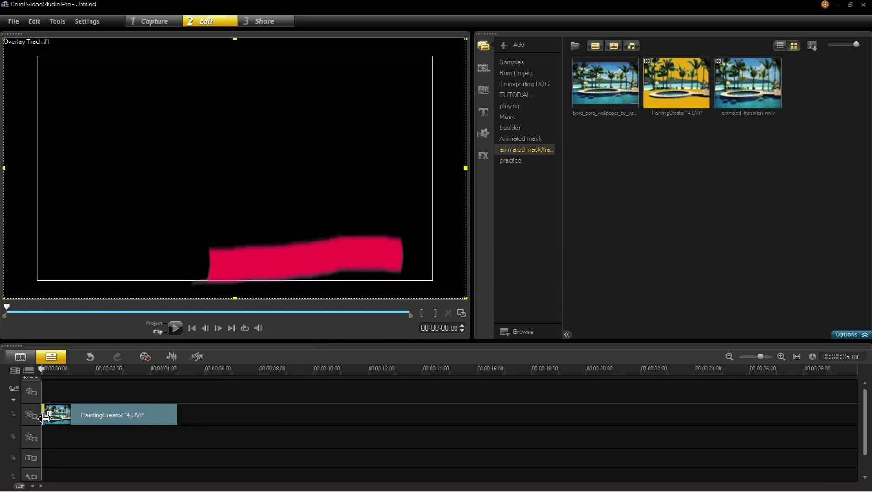
pyautogui.rightClick(44, 417)
pyautogui.click(66, 227)
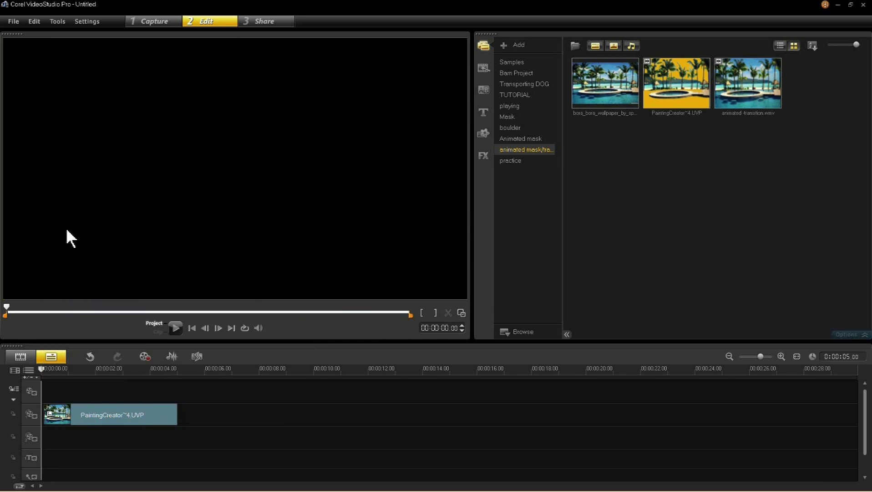
pyautogui.moveTo(121, 416); pyautogui.dragTo(106, 422)
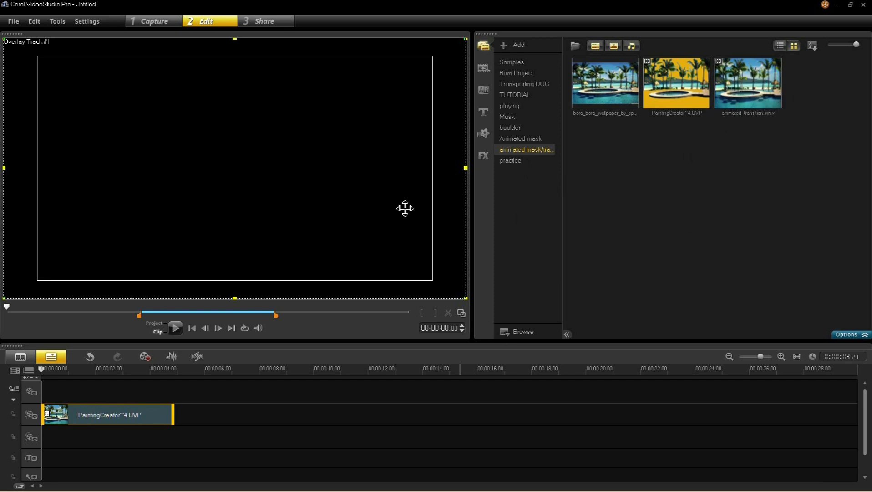
# Add the light blue (155,192,255) color clip to the video track and stretch it to match the painting animation's length
pyautogui.click(484, 133)
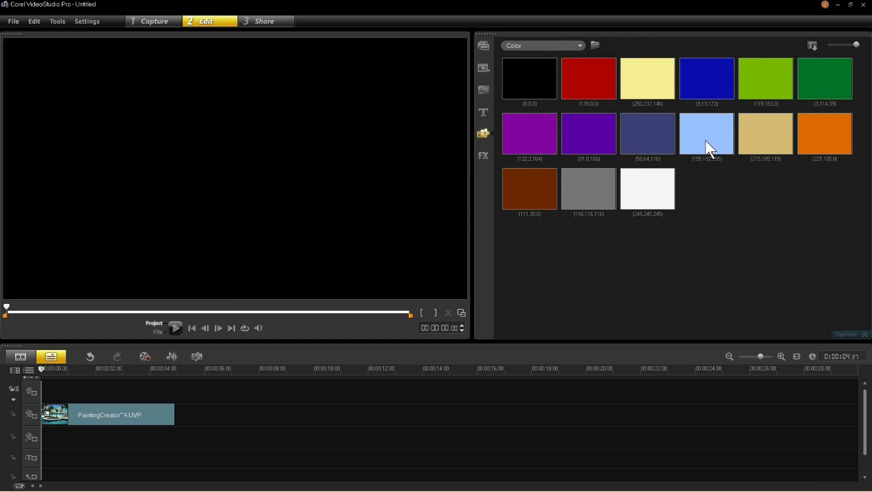
pyautogui.moveTo(708, 148); pyautogui.dragTo(100, 388)
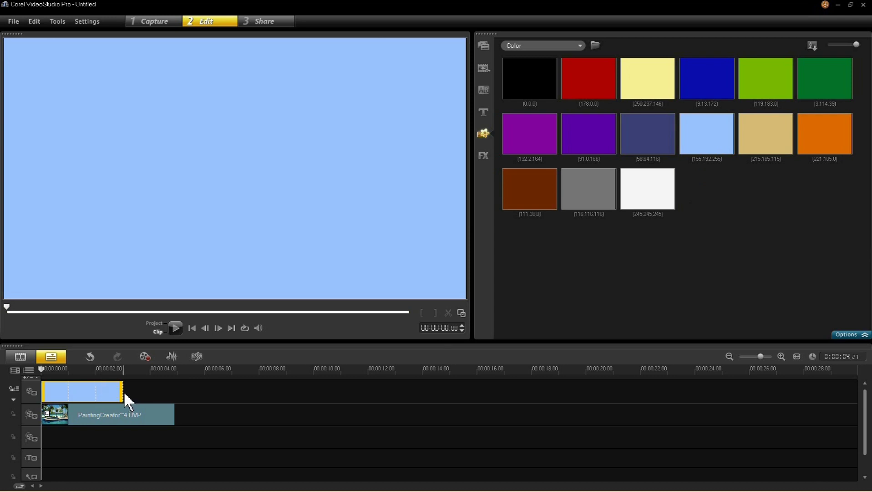
pyautogui.moveTo(123, 394); pyautogui.dragTo(177, 399)
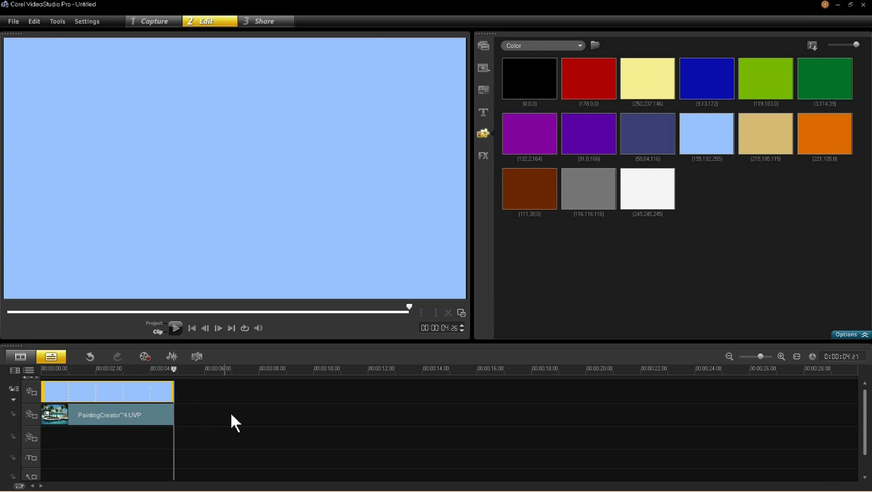
# Add animated -transition.wmv to the video track after the blue clip and split it at 10 seconds
pyautogui.click(485, 43)
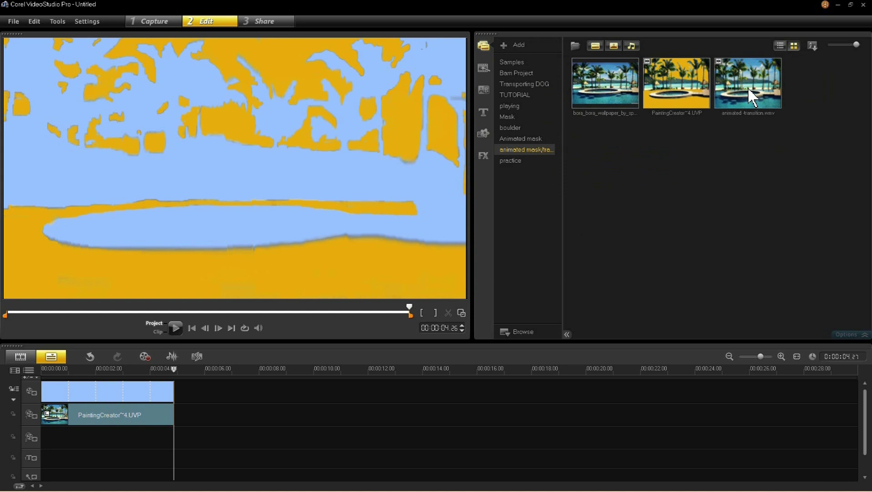
pyautogui.moveTo(745, 85); pyautogui.dragTo(360, 397)
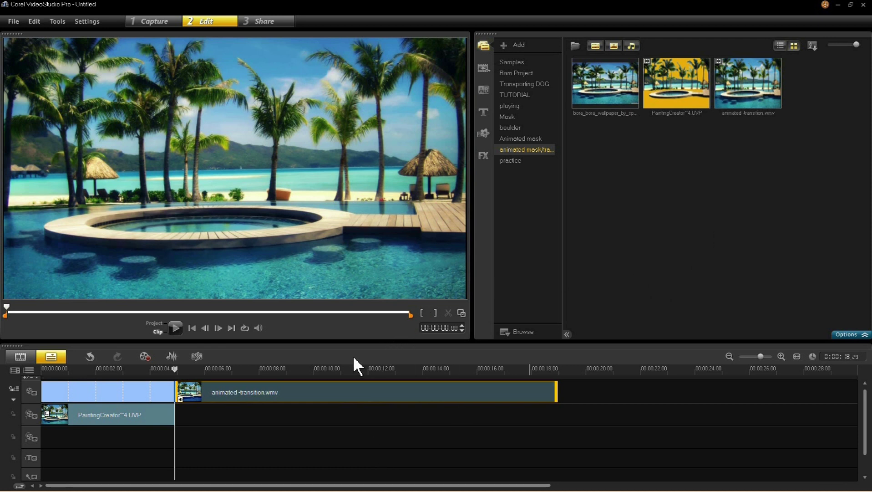
pyautogui.moveTo(177, 371); pyautogui.dragTo(317, 367)
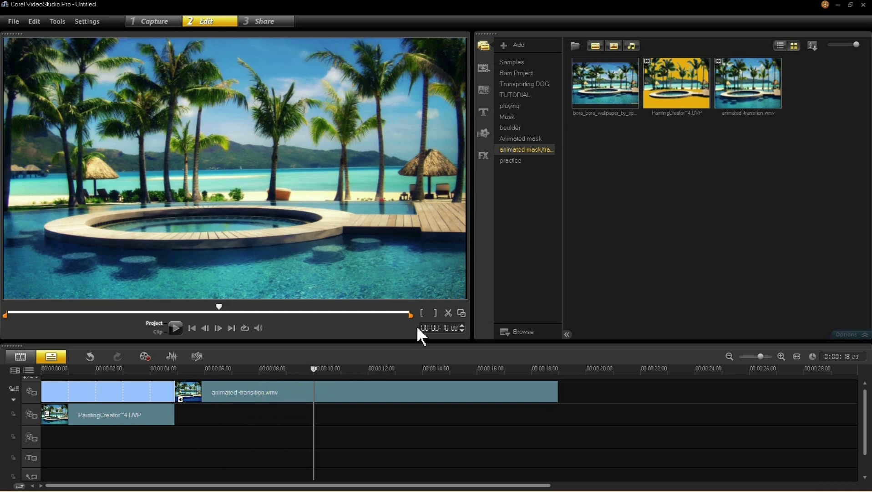
pyautogui.click(448, 313)
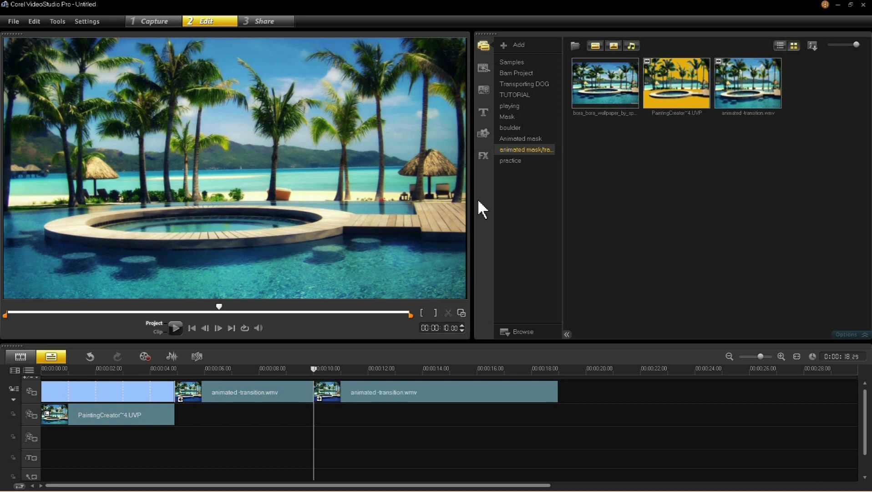
# Apply the AutoSketch filter to the first part of animated -transition.wmv and show its attribute options
pyautogui.click(483, 155)
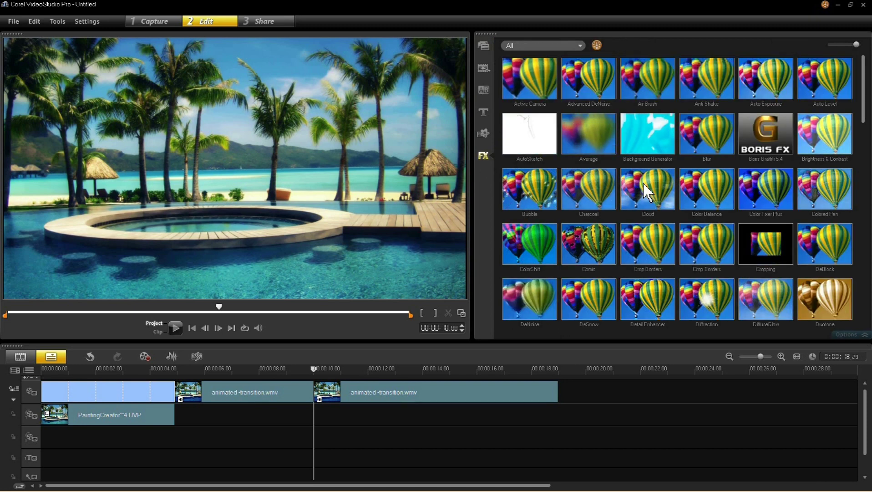
pyautogui.moveTo(530, 137); pyautogui.dragTo(250, 392)
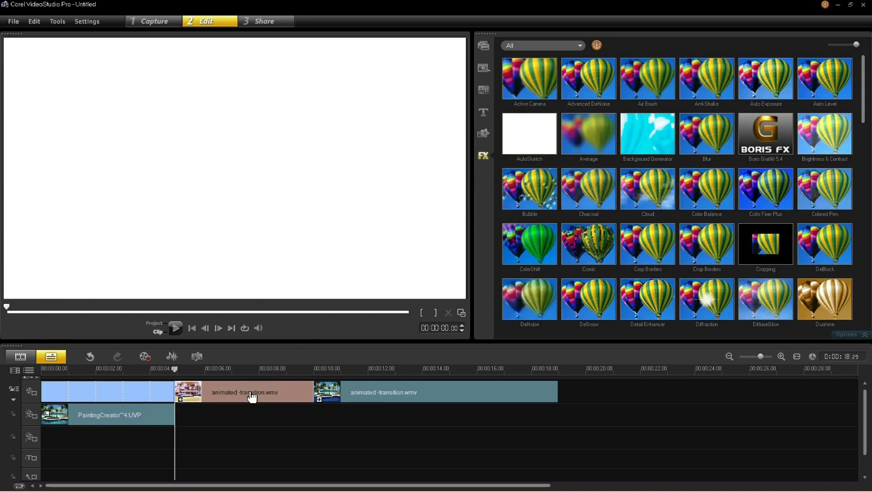
pyautogui.click(865, 335)
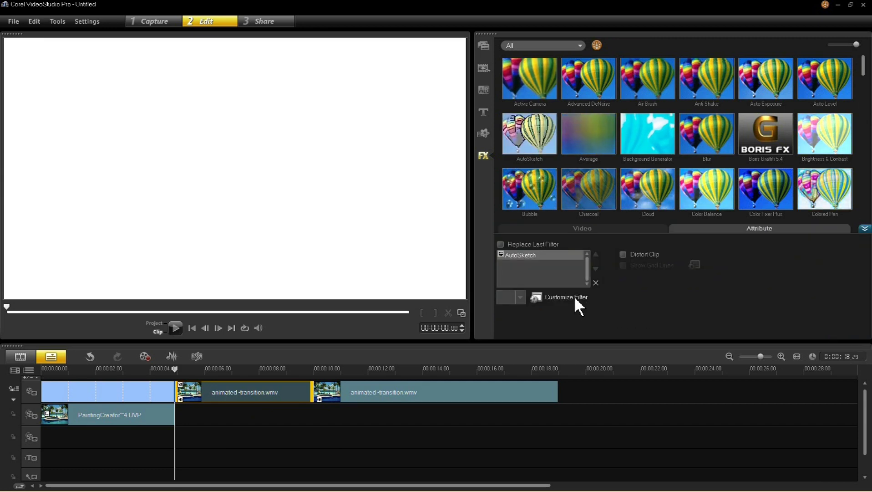
# Customize the AutoSketch filter with a turquoise line color, hex #00CAE1
pyautogui.click(559, 297)
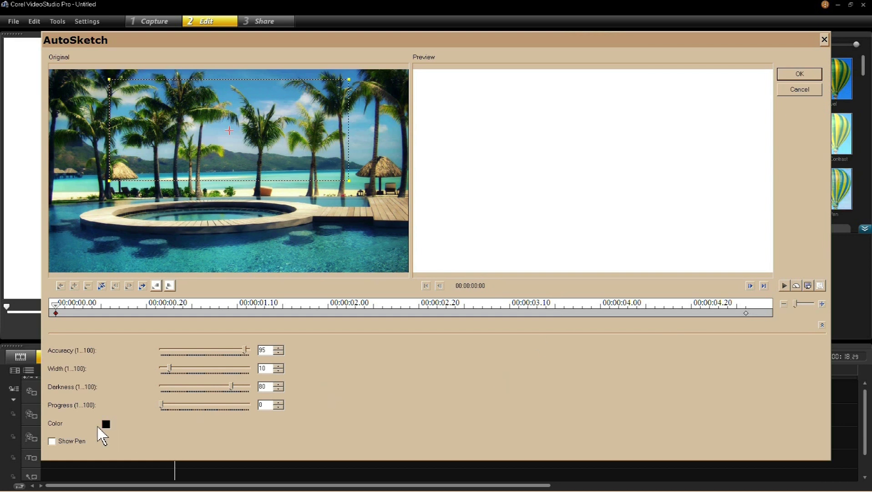
pyautogui.click(106, 424)
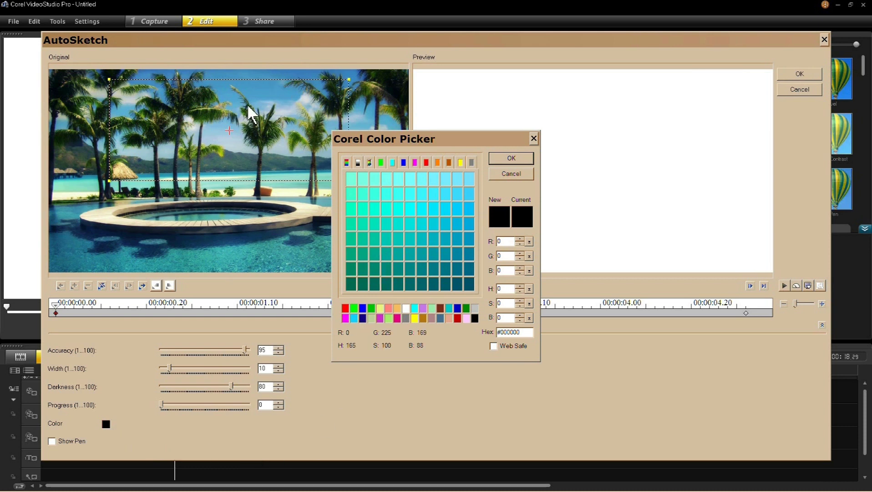
pyautogui.click(434, 227)
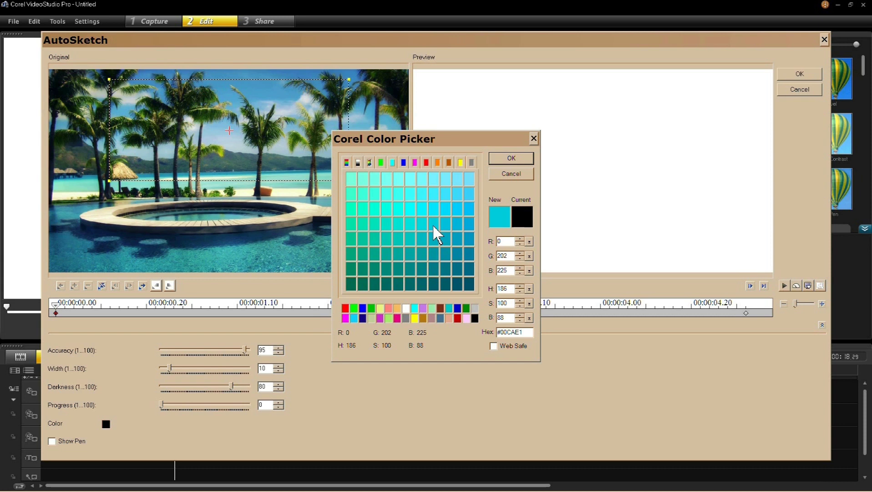
pyautogui.click(512, 159)
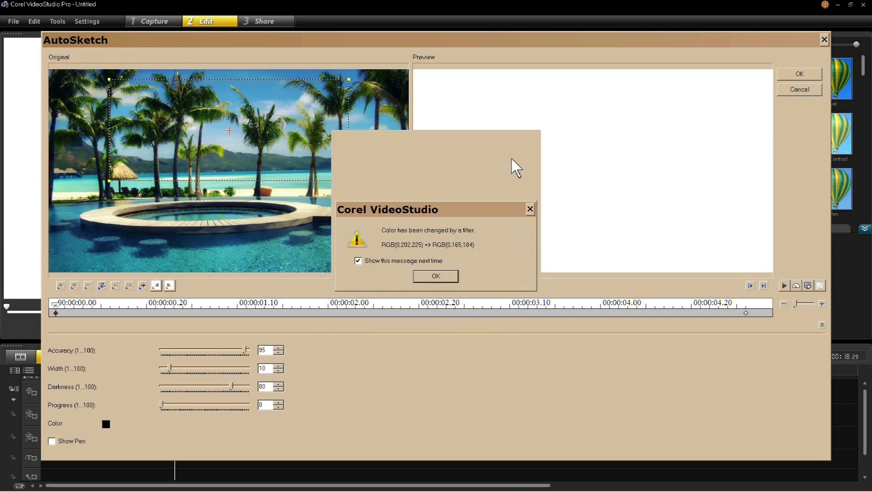
pyautogui.click(436, 276)
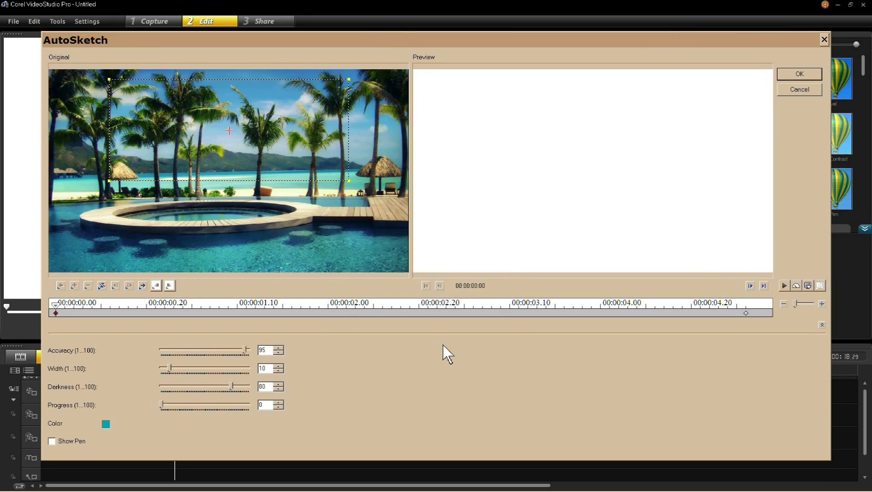
pyautogui.click(803, 74)
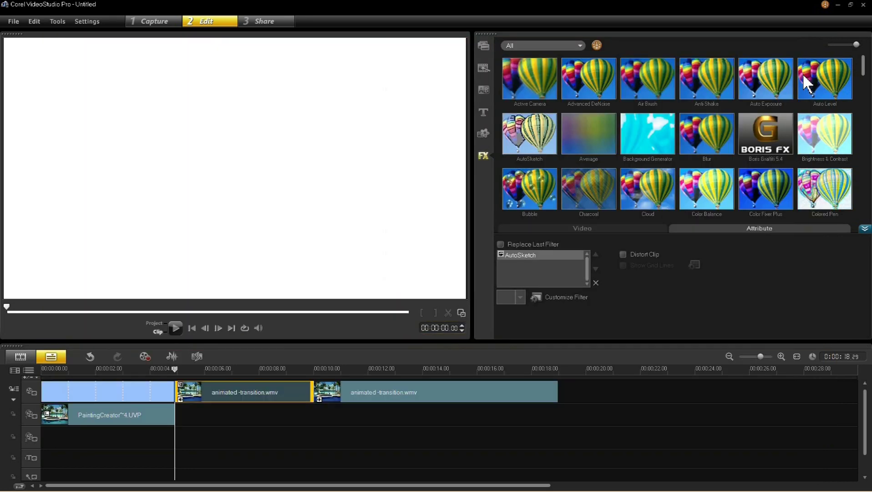
# Play back the AutoSketch clip and preview the painting animation on the overlay track through to its end
pyautogui.click(175, 329)
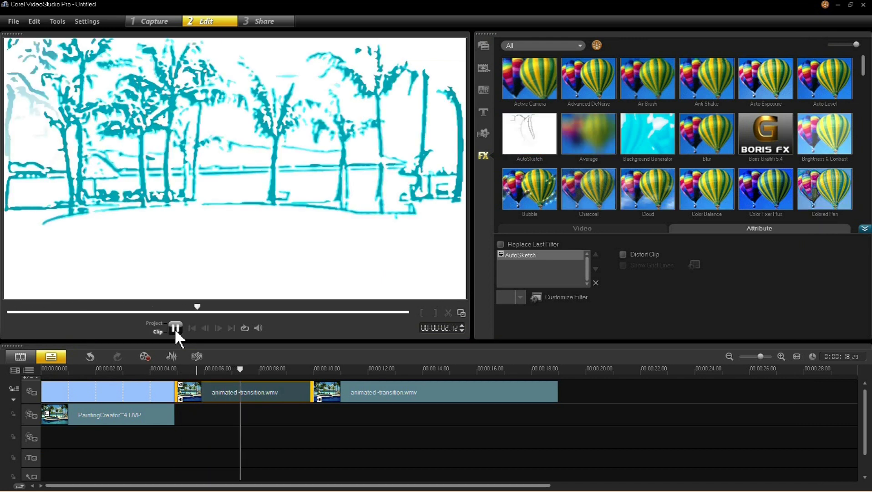
pyautogui.click(124, 421)
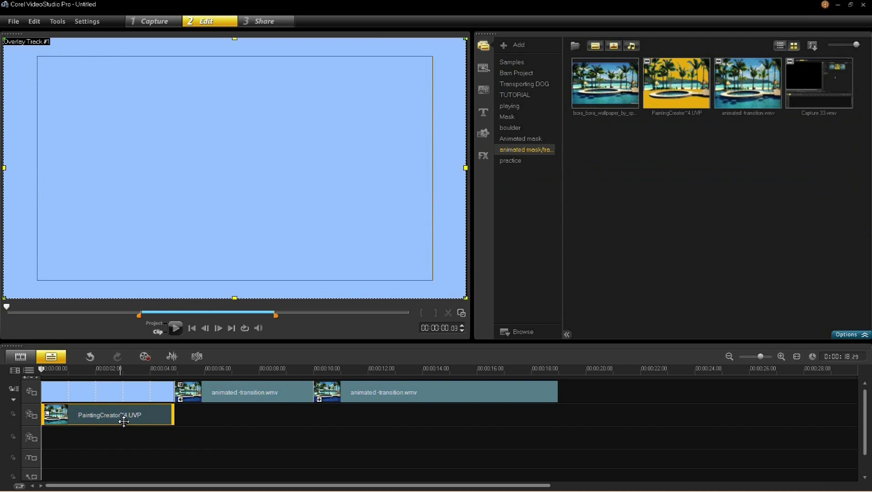
pyautogui.moveTo(5, 310)
pyautogui.mouseDown()
pyautogui.moveTo(167, 327)
pyautogui.moveTo(390, 324)
pyautogui.mouseUp()
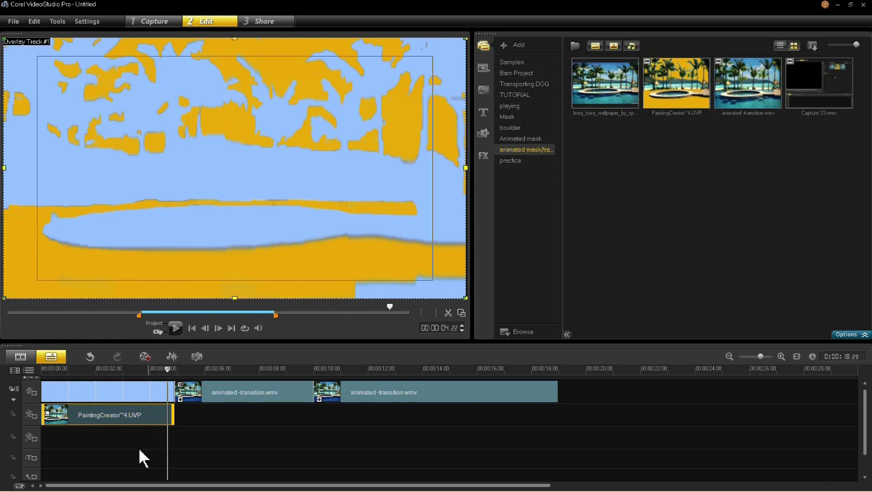
pyautogui.click(175, 327)
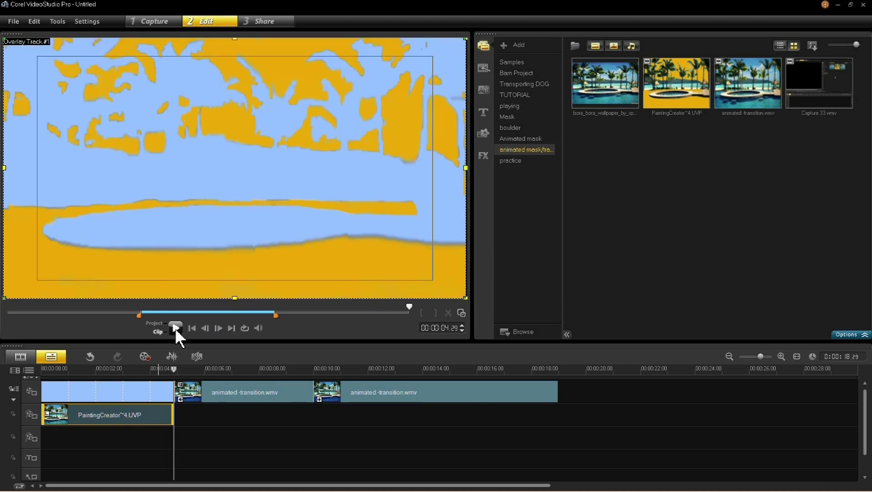
# Capture a snapshot of the painting animation's last frame and place it on the overlay track directly after the PaintingCreator clip
pyautogui.click(145, 357)
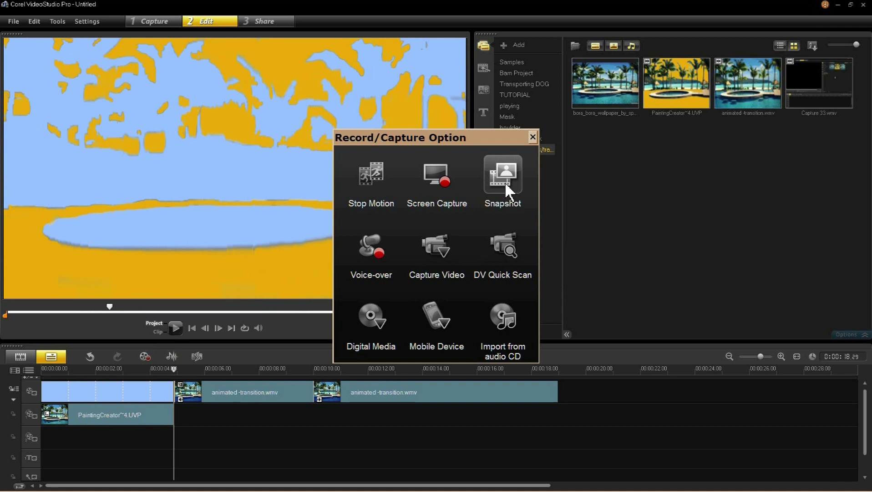
pyautogui.click(505, 184)
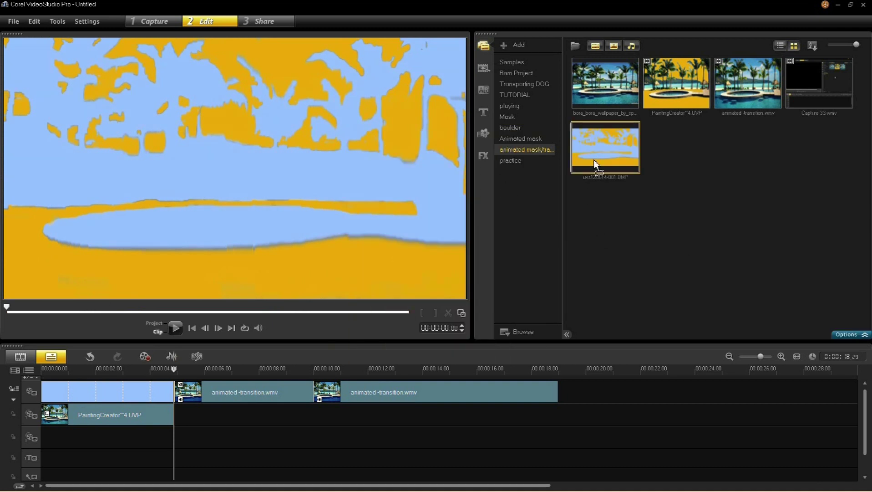
pyautogui.moveTo(574, 334); pyautogui.dragTo(178, 419)
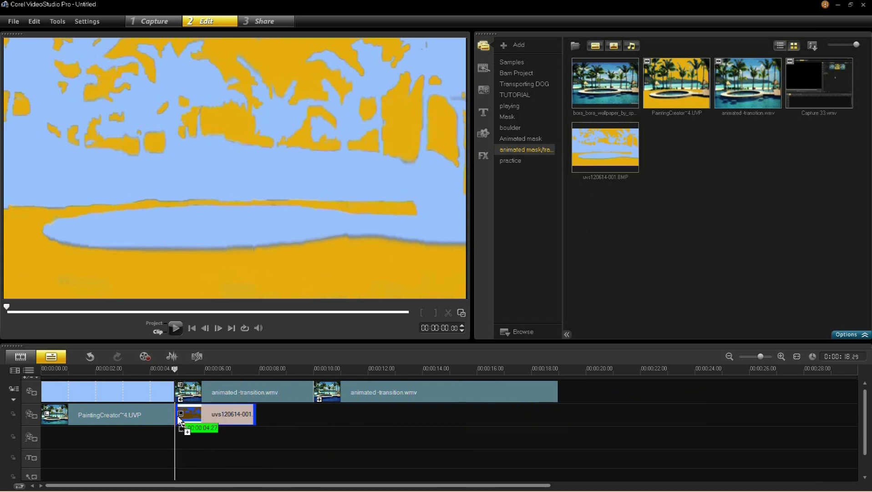
pyautogui.click(202, 414)
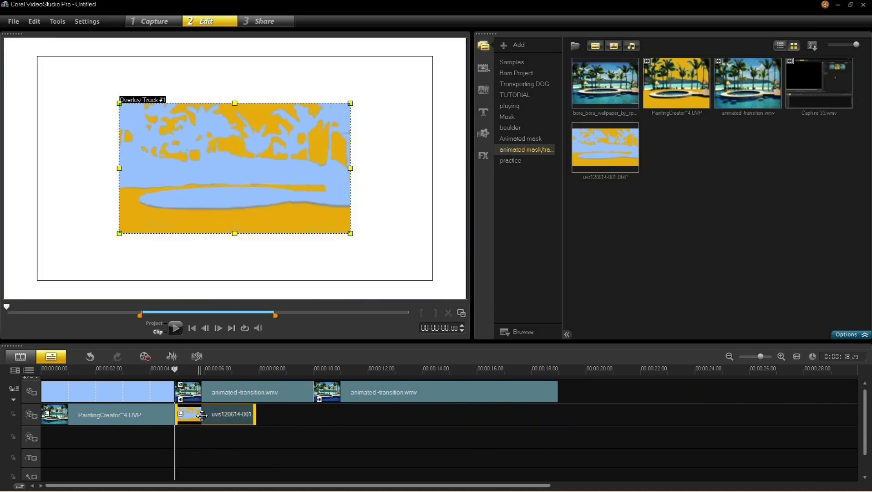
# Fit the snapshot overlay to the screen and apply Keep Aspect Ratio to it
pyautogui.rightClick(211, 154)
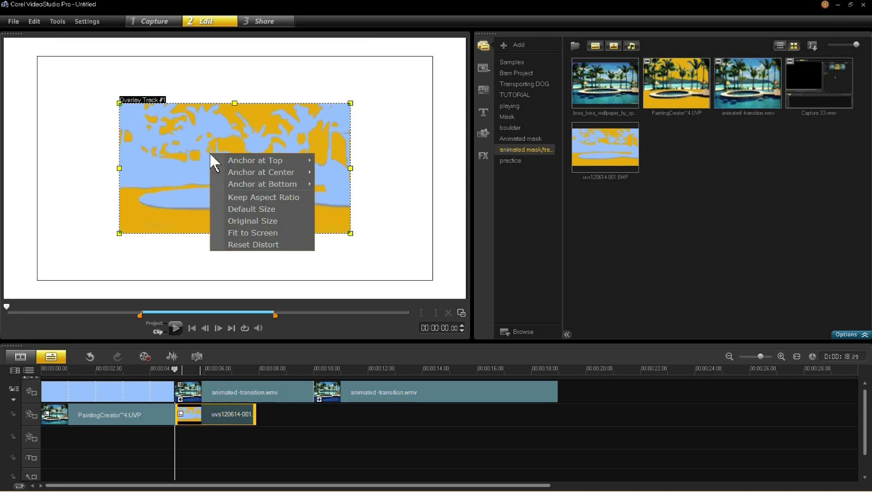
pyautogui.click(255, 233)
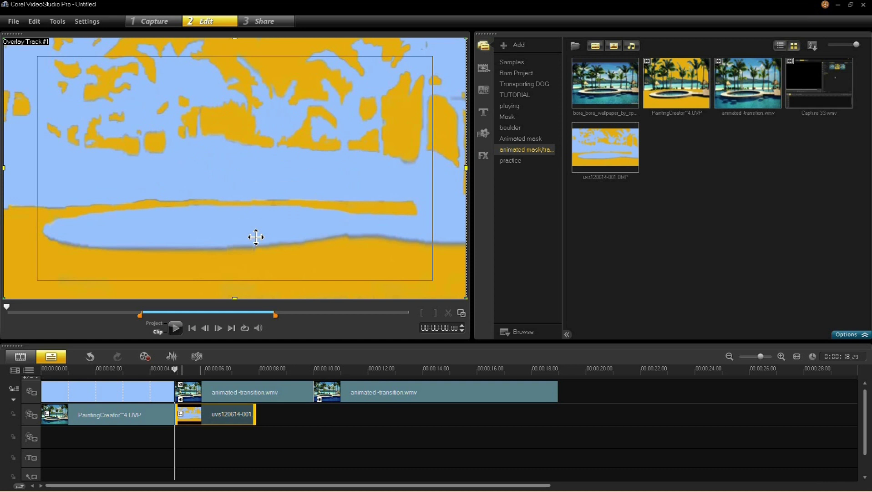
pyautogui.rightClick(246, 174)
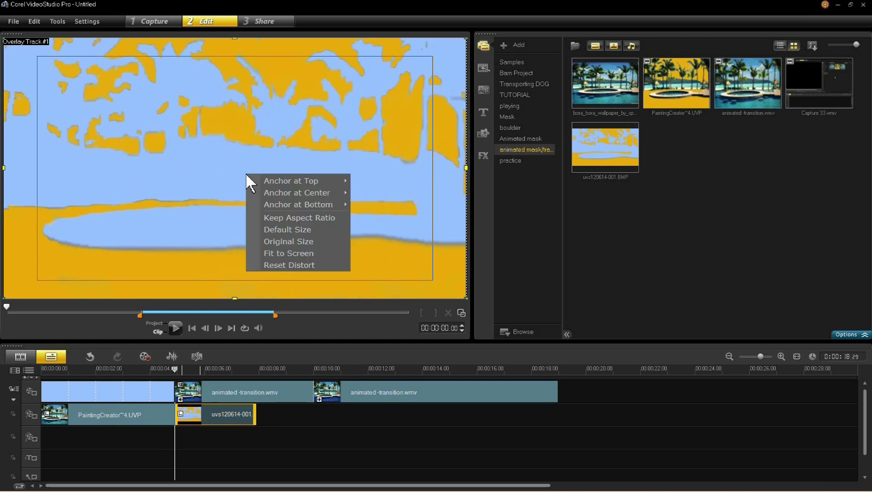
pyautogui.click(290, 220)
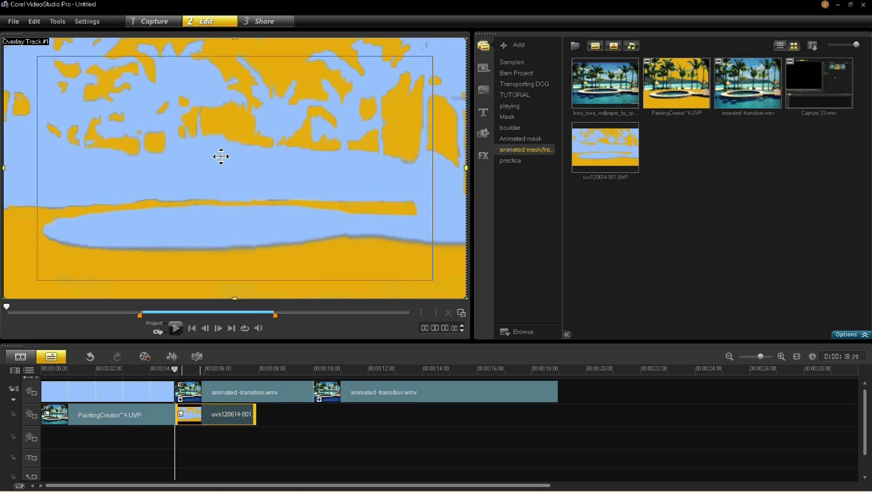
# Extend the snapshot clip on the overlay track to about 13.5 seconds on the timeline
pyautogui.click(300, 378)
pyautogui.click(243, 415)
pyautogui.moveTo(258, 420); pyautogui.dragTo(417, 421)
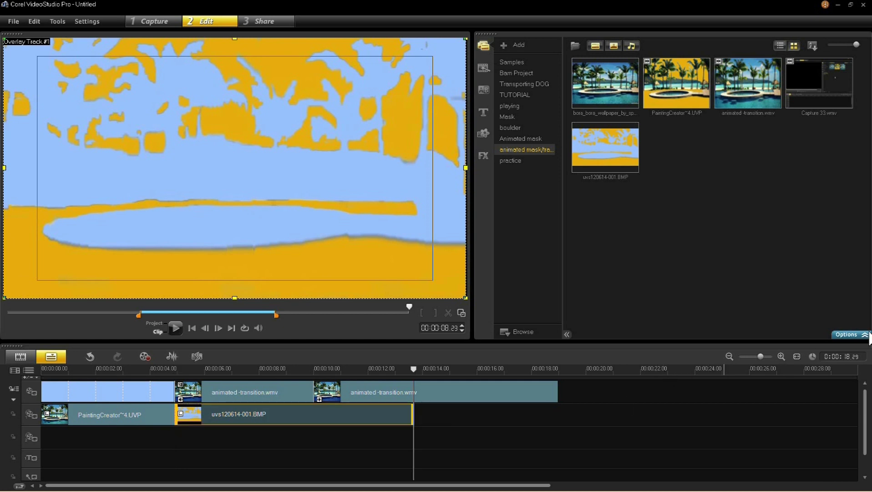
# Apply Chroma Key overlay options to the snapshot clip and sample its light blue as the similarity color
pyautogui.click(865, 336)
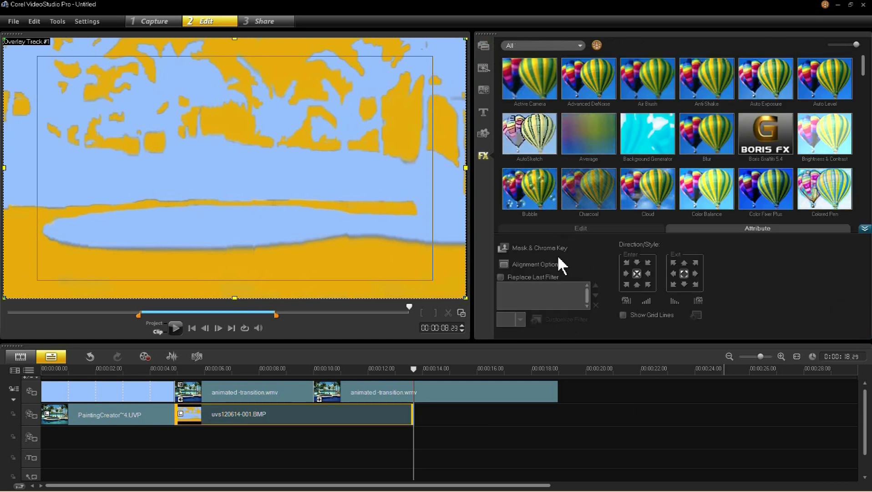
pyautogui.click(526, 248)
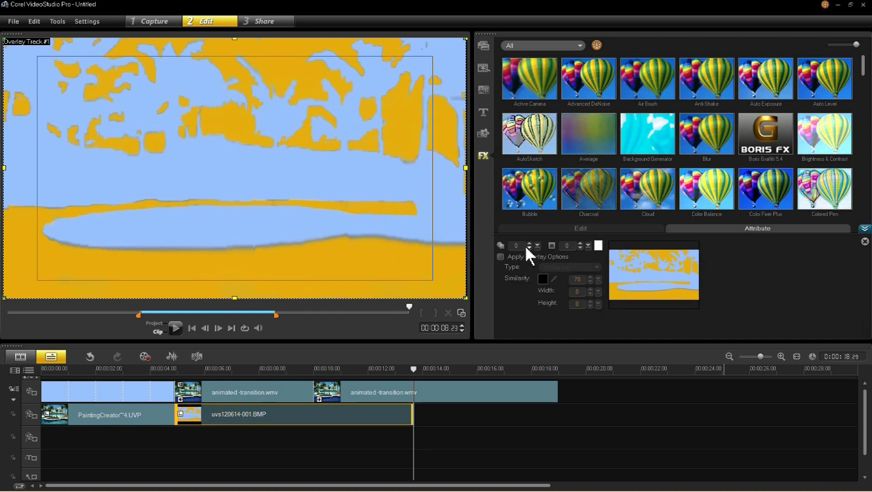
pyautogui.click(527, 258)
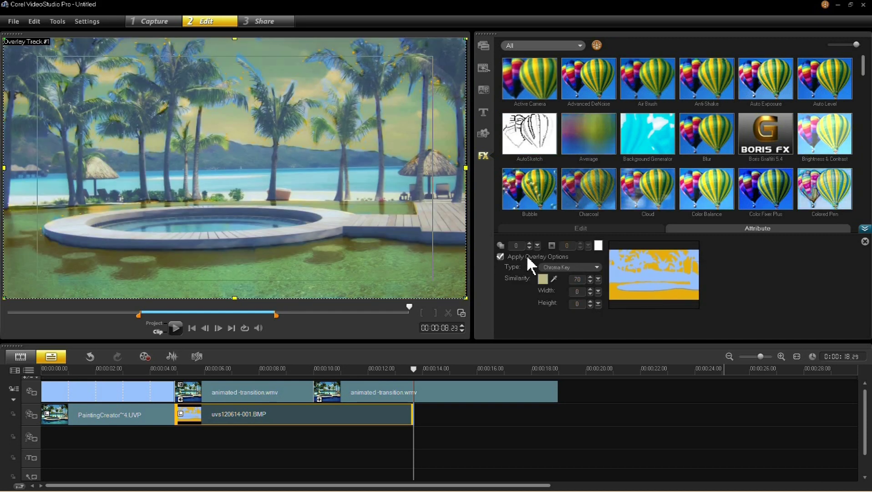
pyautogui.click(554, 279)
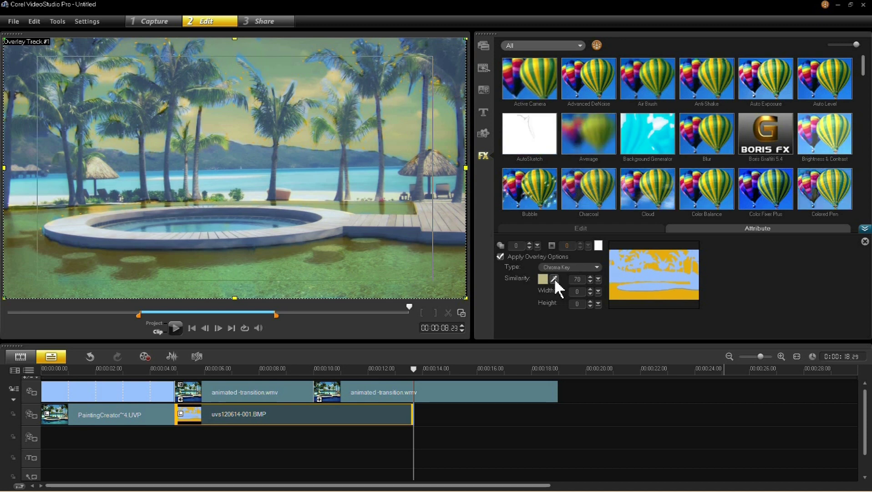
pyautogui.click(647, 278)
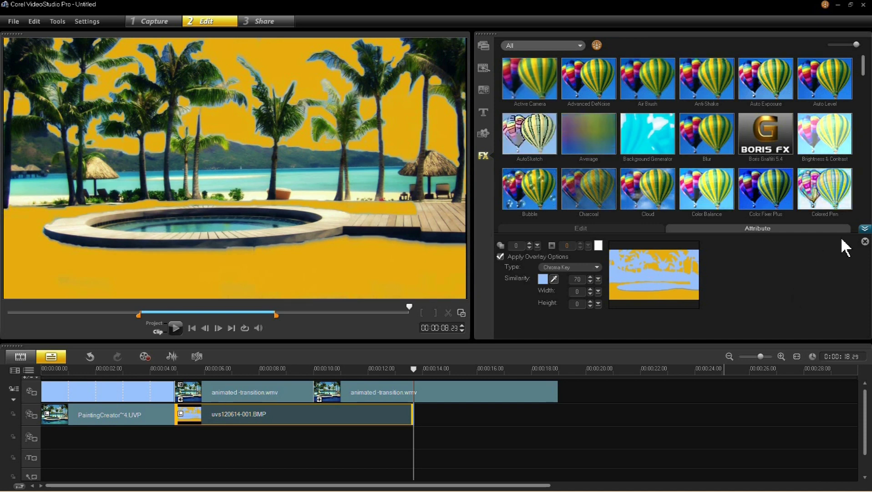
# Add a fade-out to the snapshot overlay clip and extend its duration to about 11 seconds 14 frames
pyautogui.click(865, 229)
pyautogui.click(864, 333)
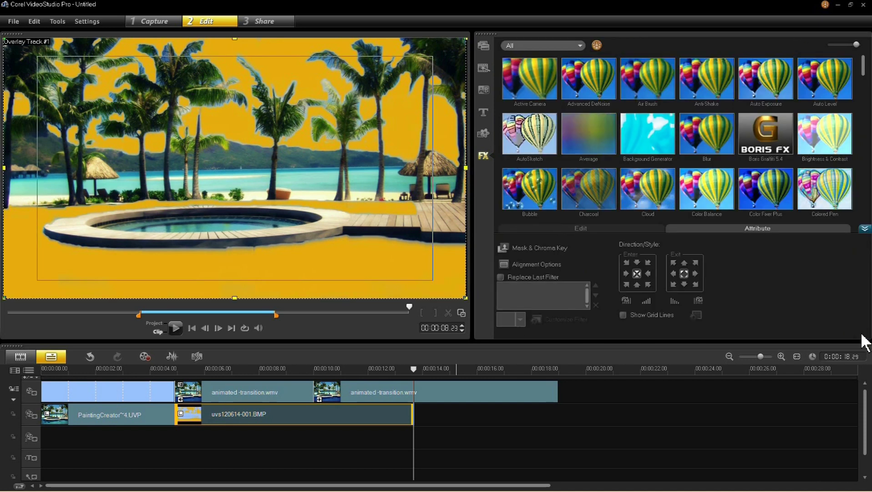
pyautogui.click(674, 301)
pyautogui.click(543, 116)
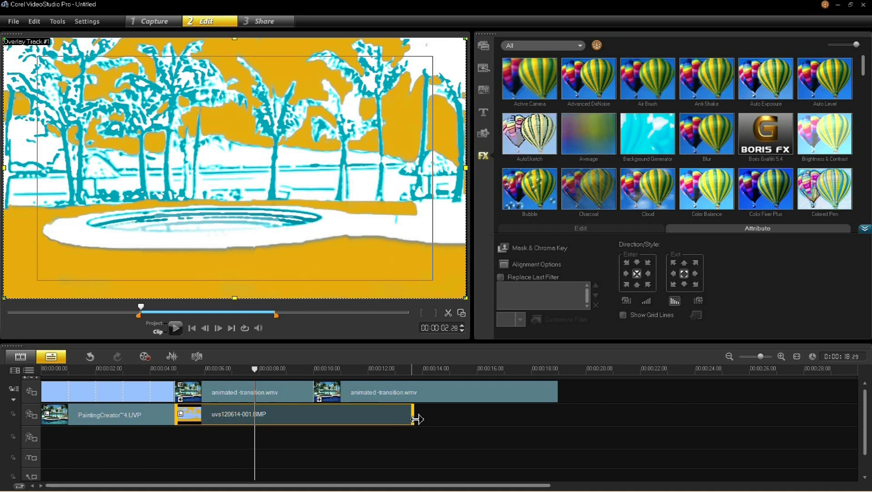
pyautogui.moveTo(416, 418); pyautogui.dragTo(492, 424)
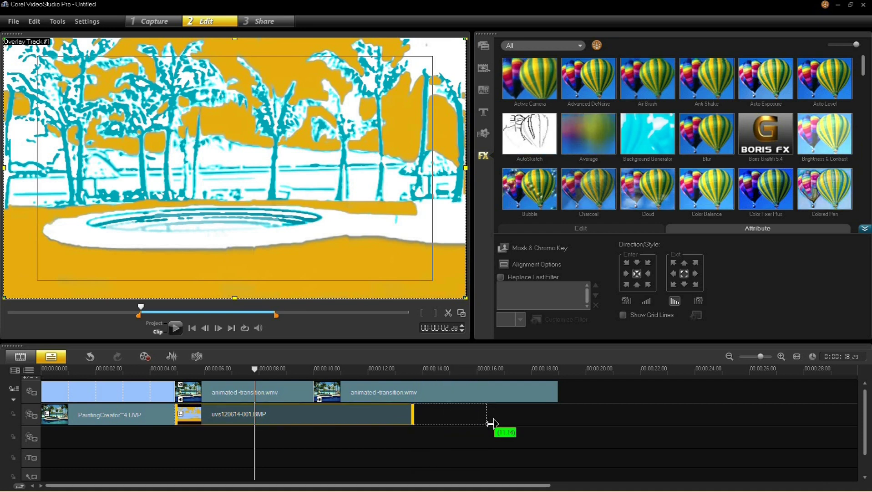
pyautogui.moveTo(492, 423); pyautogui.dragTo(492, 424)
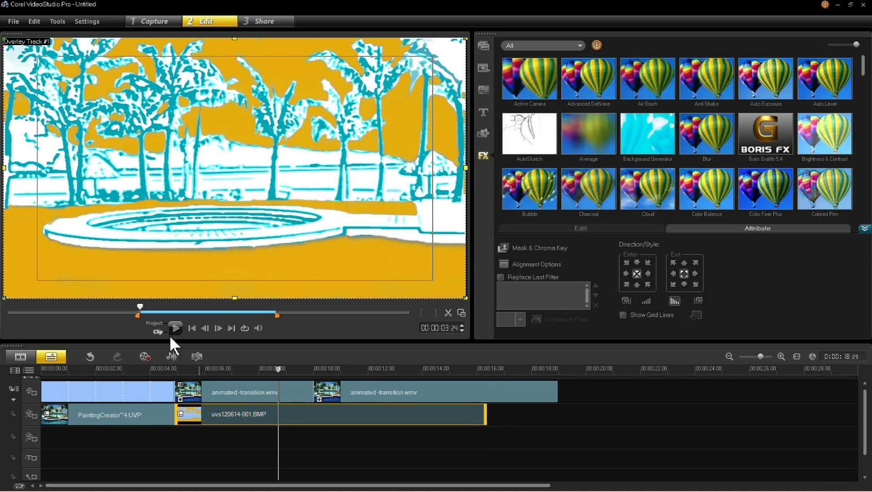
# Apply the Vitascene 2.0 filter to the second animated -transition.wmv part, using the second Soft Psychedelic preset from Miscellenious
pyautogui.moveTo(863, 68); pyautogui.dragTo(869, 194)
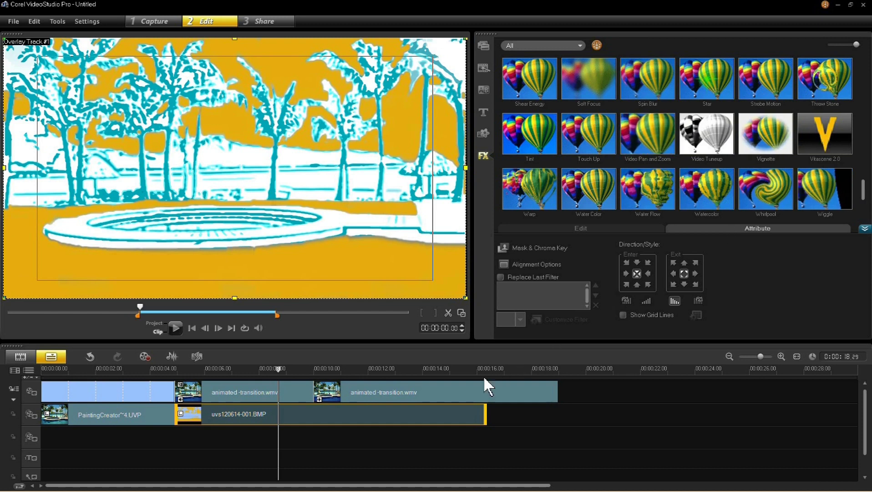
pyautogui.click(430, 394)
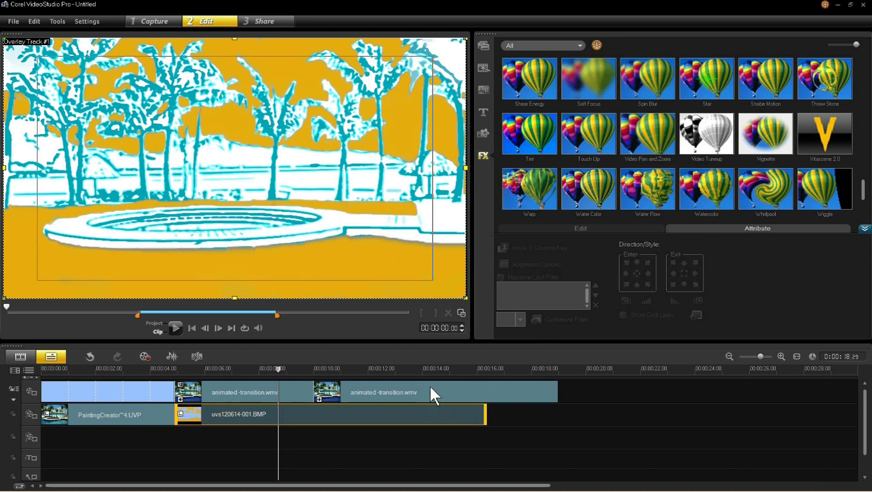
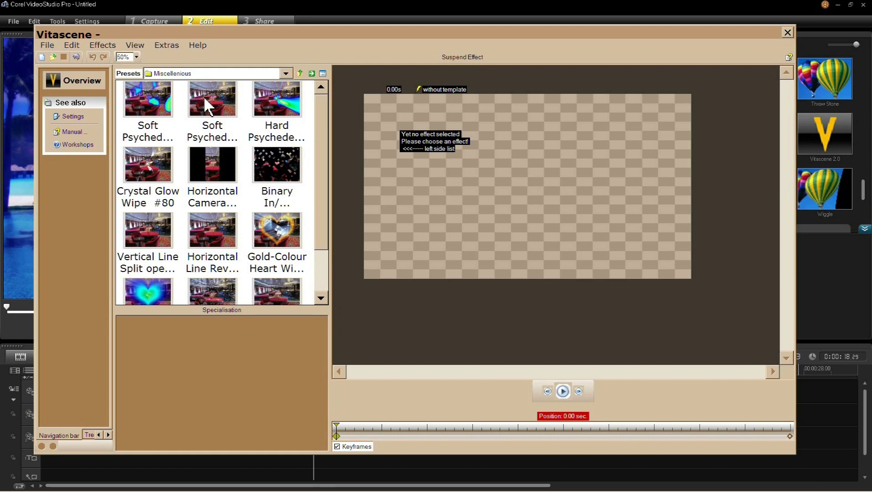
pyautogui.click(207, 104)
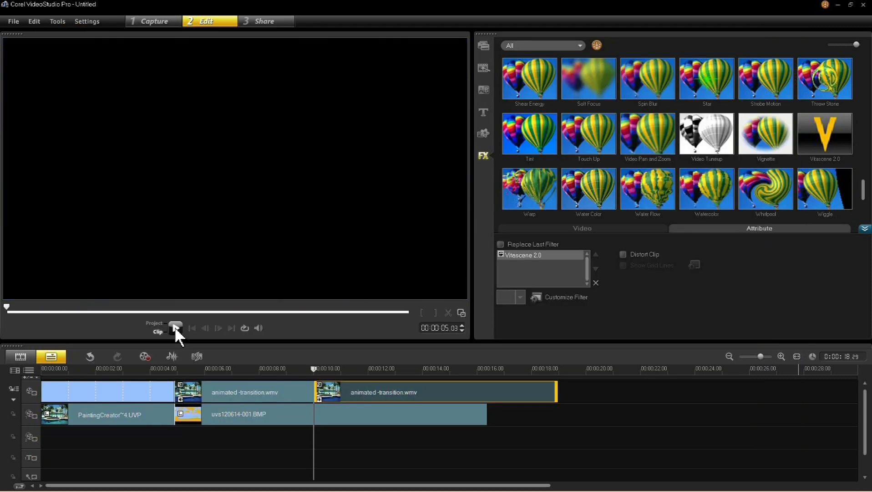
# Play back the Vitascene clip and review how the snapshot overlay fades out over it in the project
pyautogui.click(174, 326)
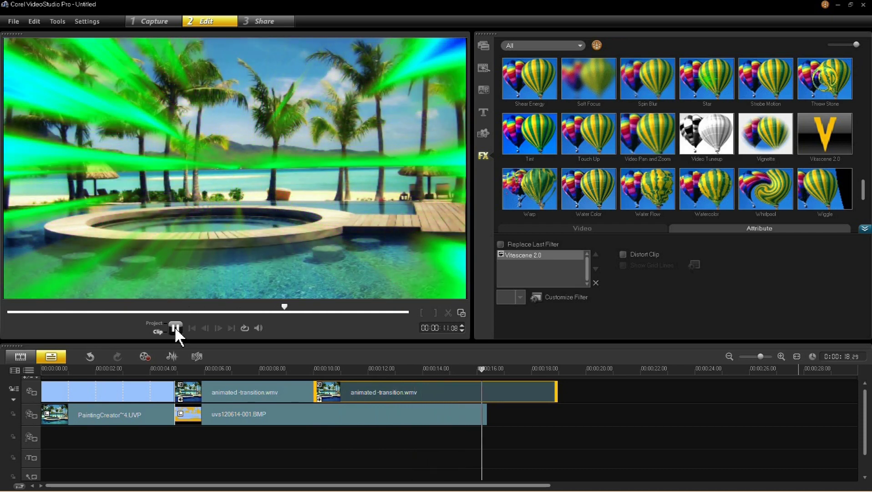
pyautogui.click(151, 323)
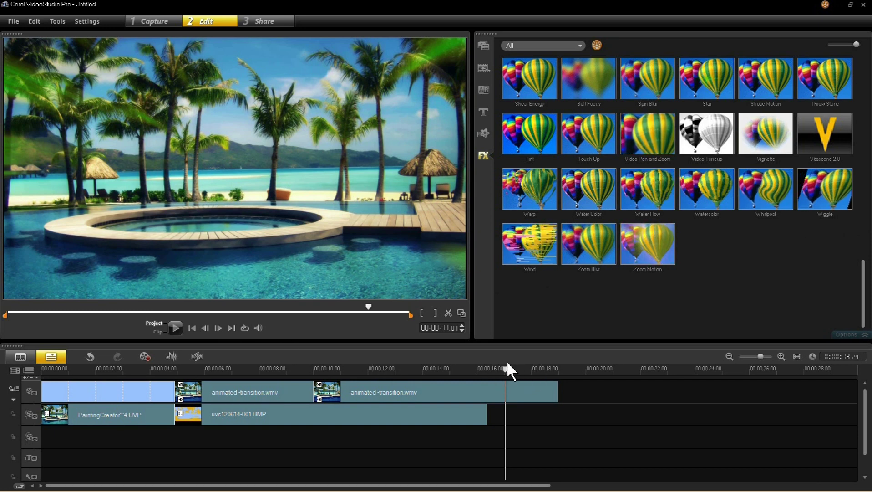
pyautogui.moveTo(507, 363); pyautogui.dragTo(402, 369)
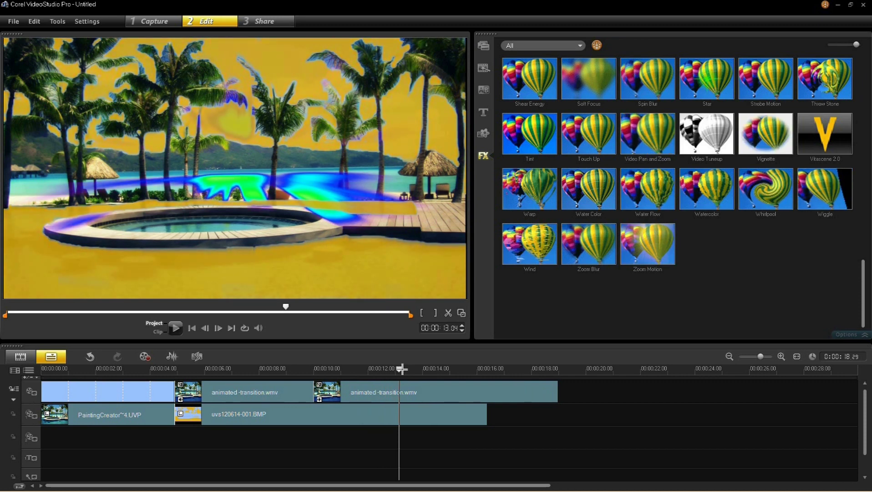
pyautogui.moveTo(399, 368); pyautogui.dragTo(373, 367)
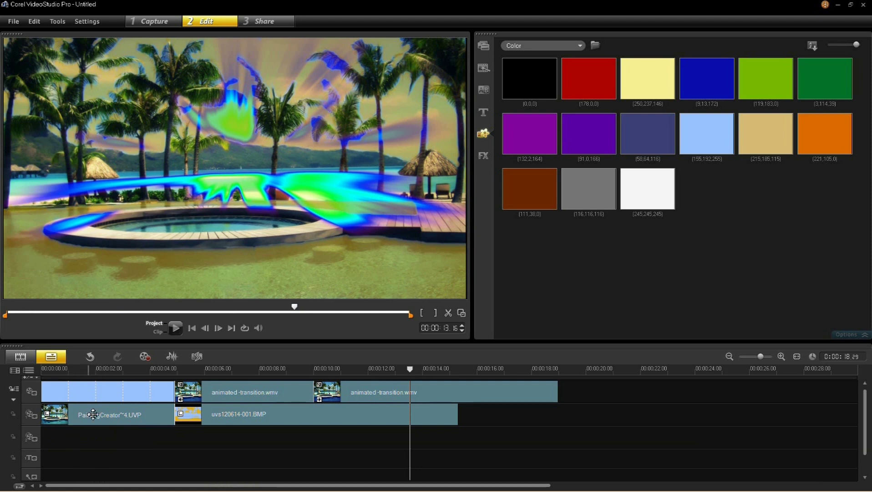
# Split the blue color clip and the PaintingCreator overlay clip at 3 seconds 12 frames
pyautogui.click(109, 396)
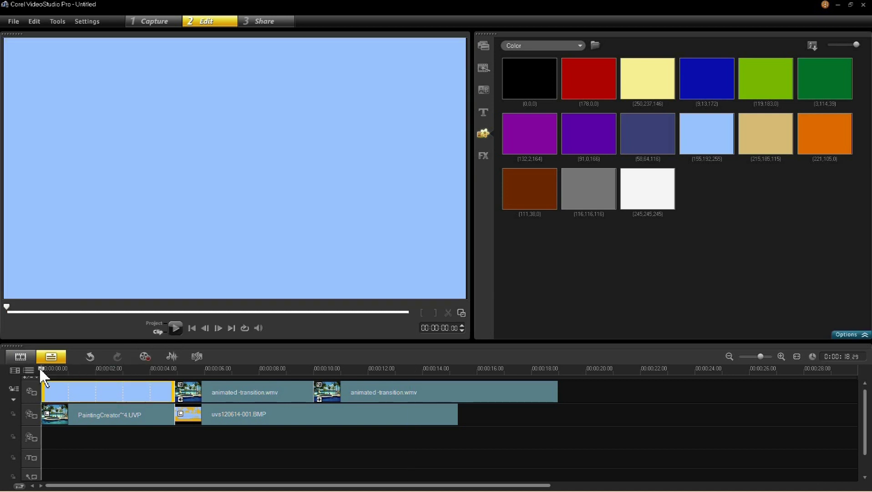
pyautogui.moveTo(39, 368); pyautogui.dragTo(106, 378)
pyautogui.click(155, 332)
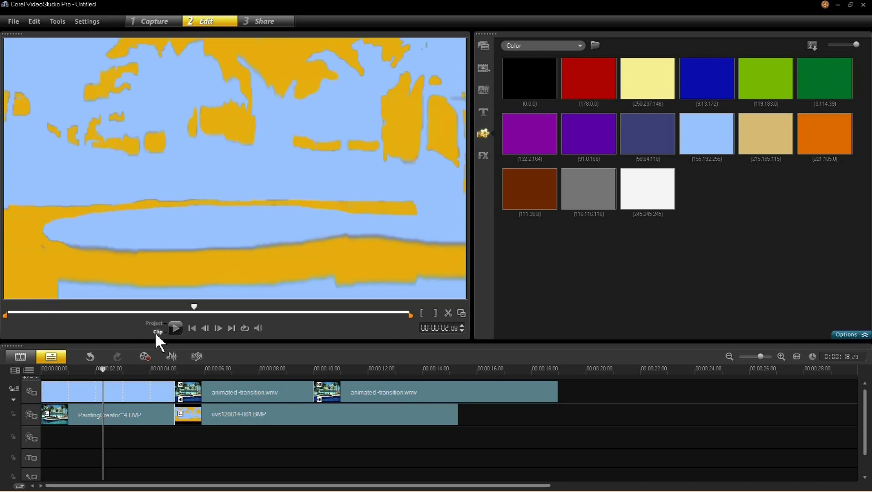
pyautogui.moveTo(106, 372); pyautogui.dragTo(126, 372)
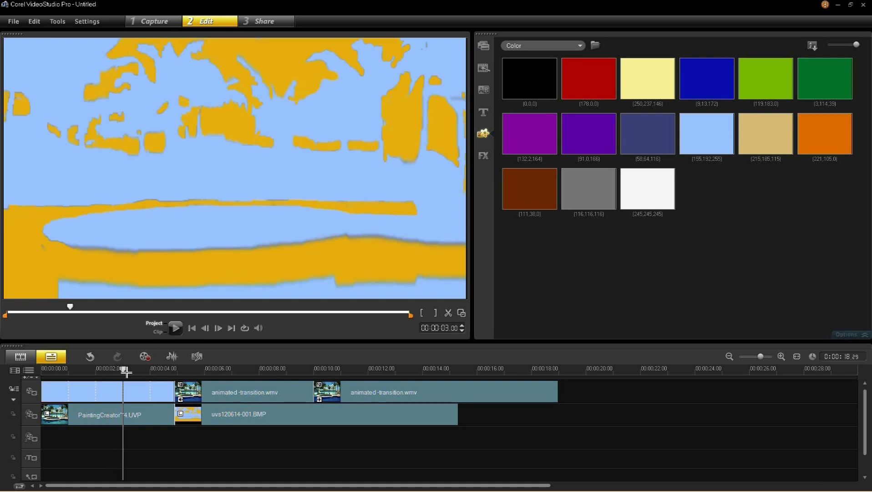
pyautogui.moveTo(126, 372); pyautogui.dragTo(137, 373)
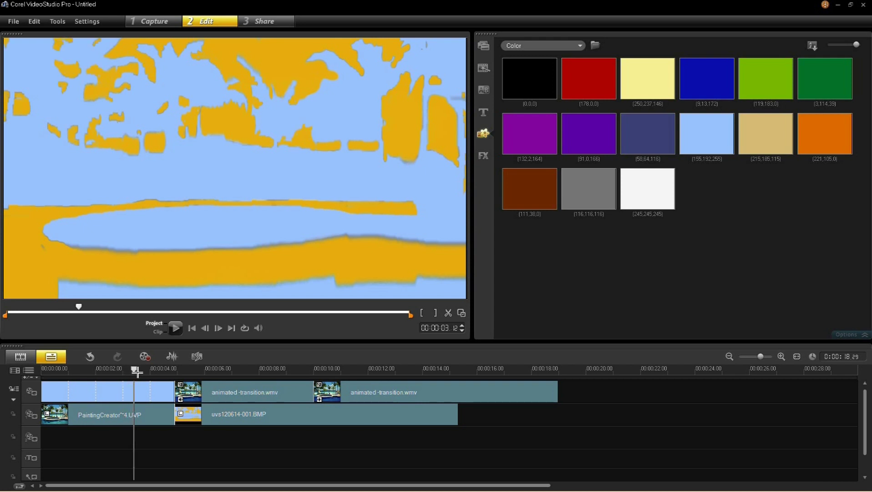
pyautogui.click(447, 314)
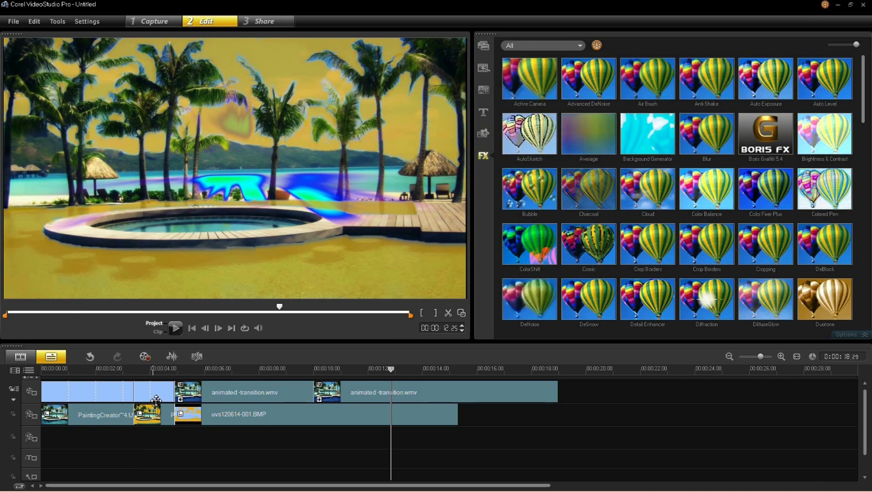
# Change the color of the second blue color clip on the video track to white
pyautogui.click(156, 397)
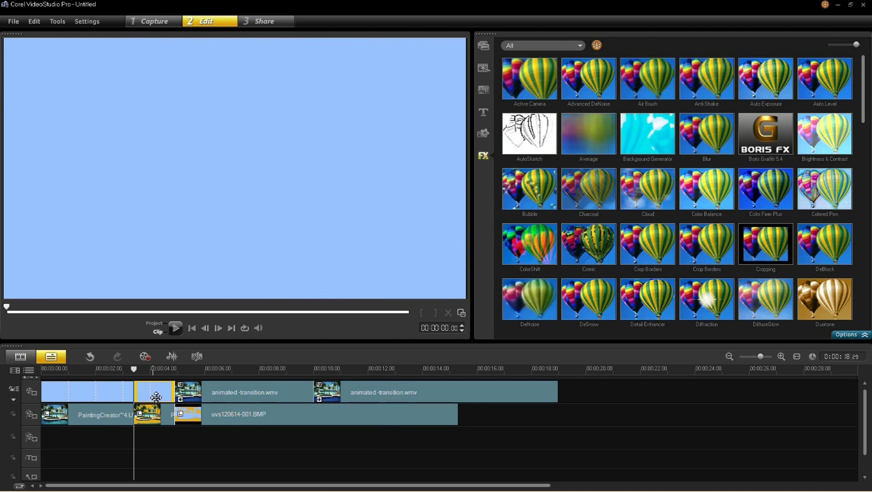
pyautogui.rightClick(156, 398)
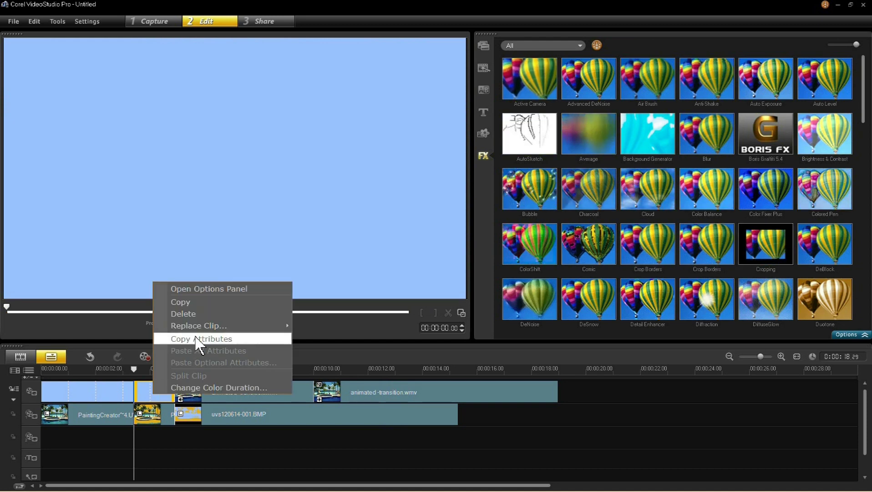
pyautogui.click(203, 296)
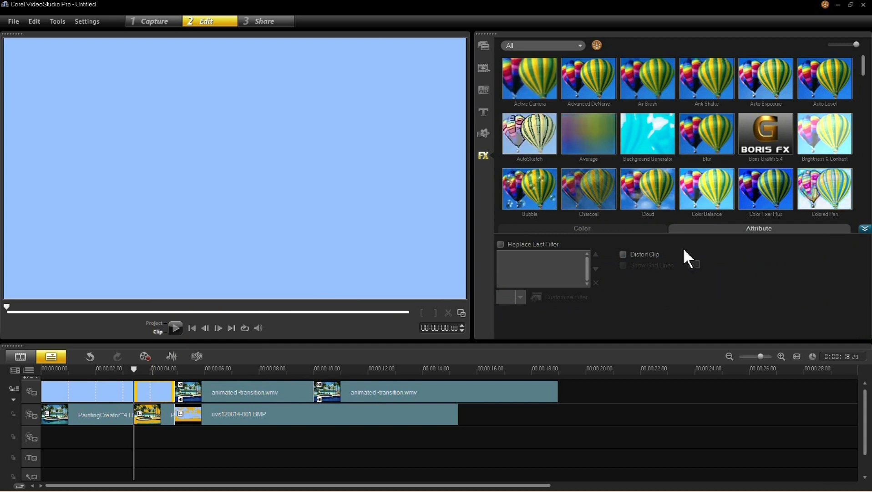
pyautogui.click(583, 229)
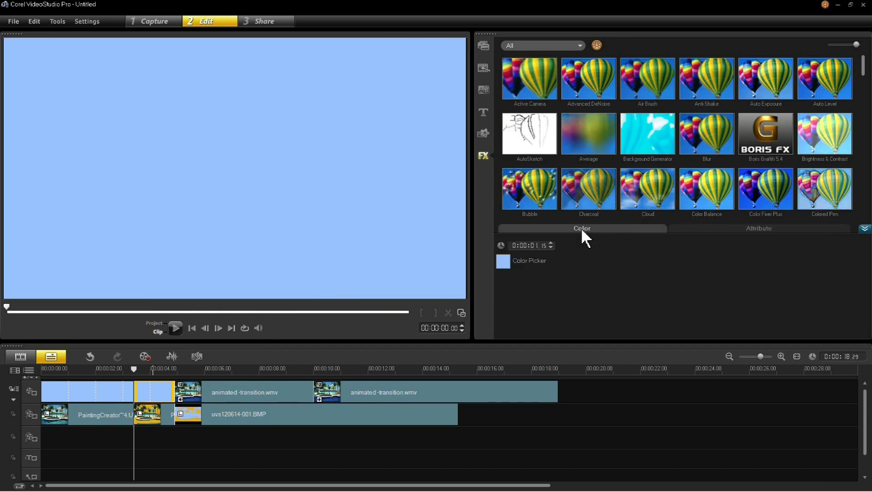
pyautogui.click(504, 262)
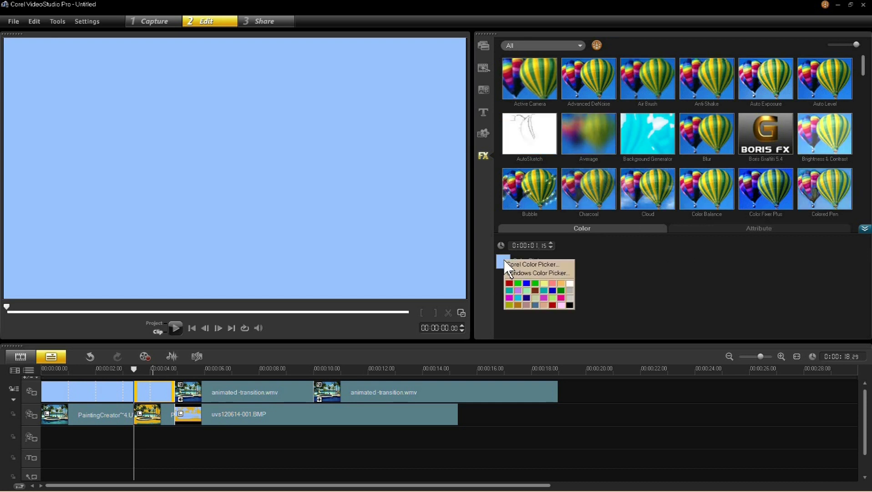
pyautogui.click(569, 284)
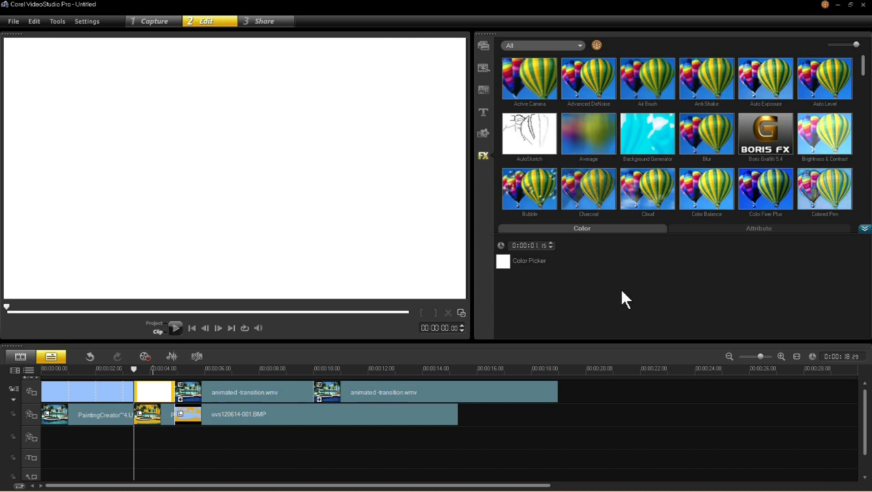
# Add a Crossfade transition between the blue and white color clips and play it back
pyautogui.click(480, 92)
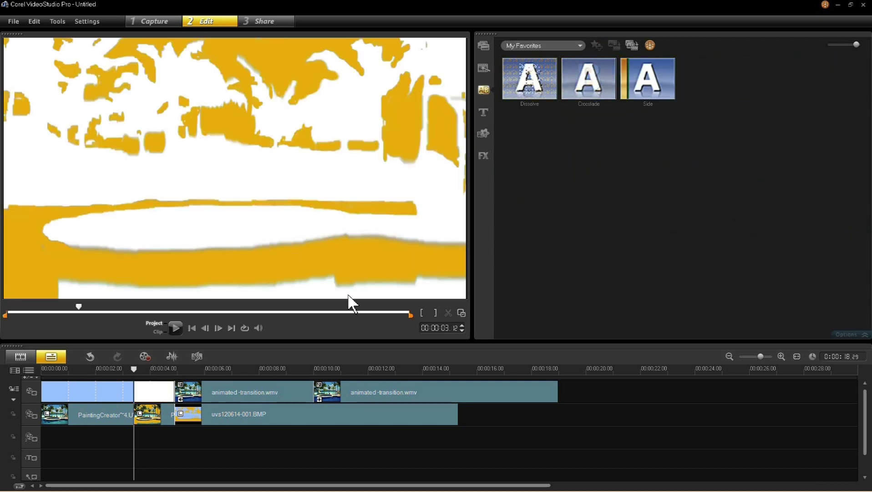
pyautogui.click(120, 399)
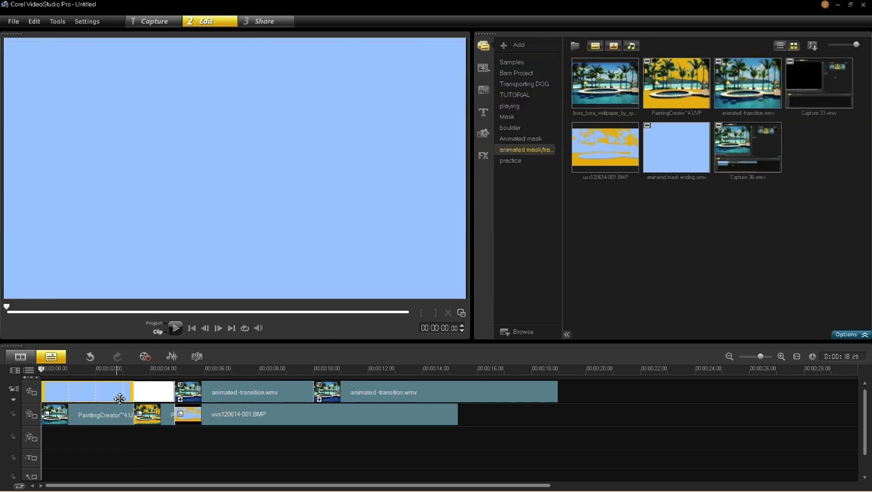
pyautogui.click(484, 91)
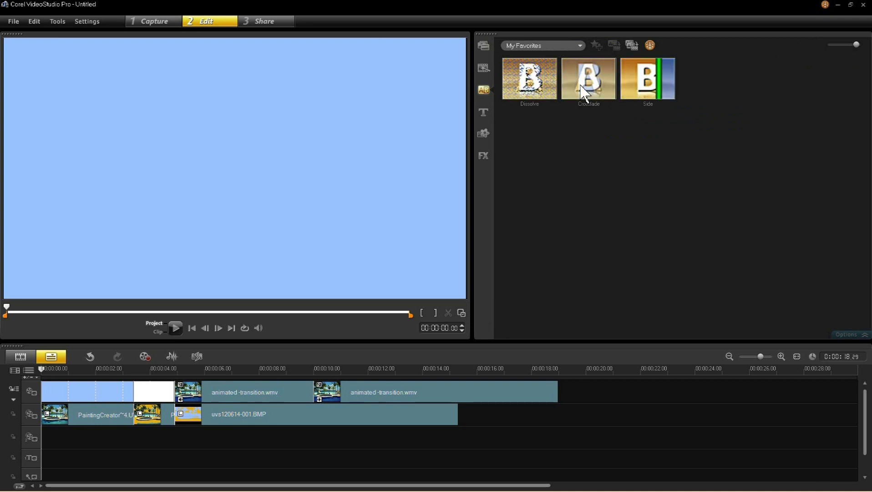
pyautogui.moveTo(585, 91); pyautogui.dragTo(129, 393)
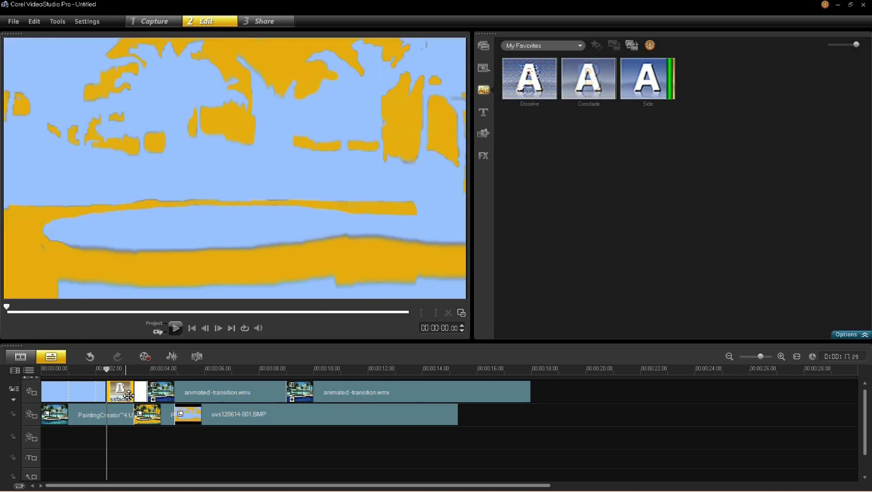
pyautogui.click(175, 329)
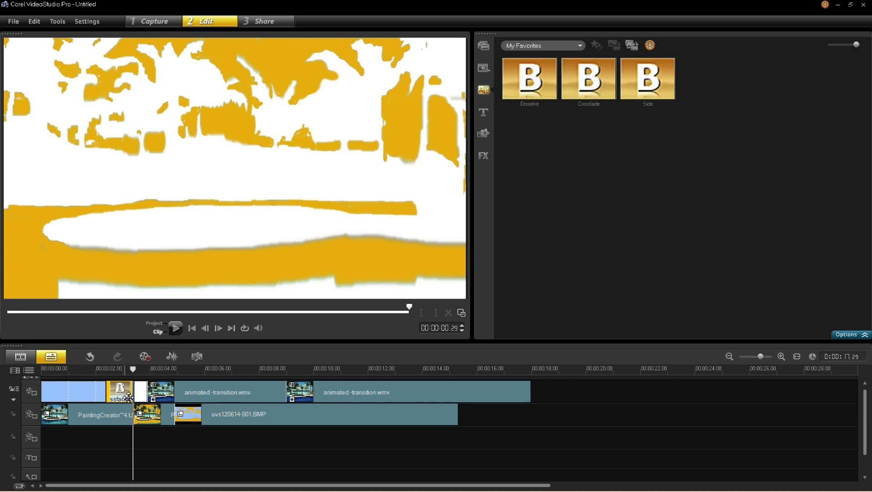
# Set the Crossfade transition's duration to 1 second 15 frames and play back the result
pyautogui.click(851, 335)
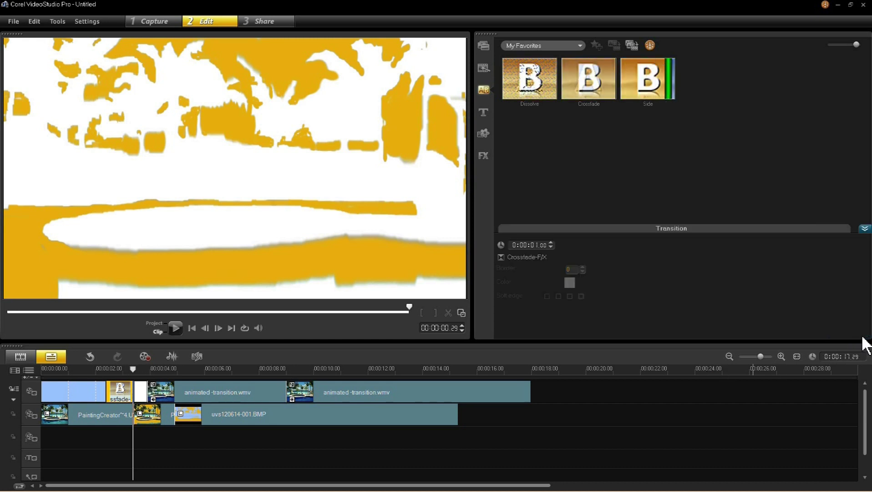
pyautogui.click(551, 243)
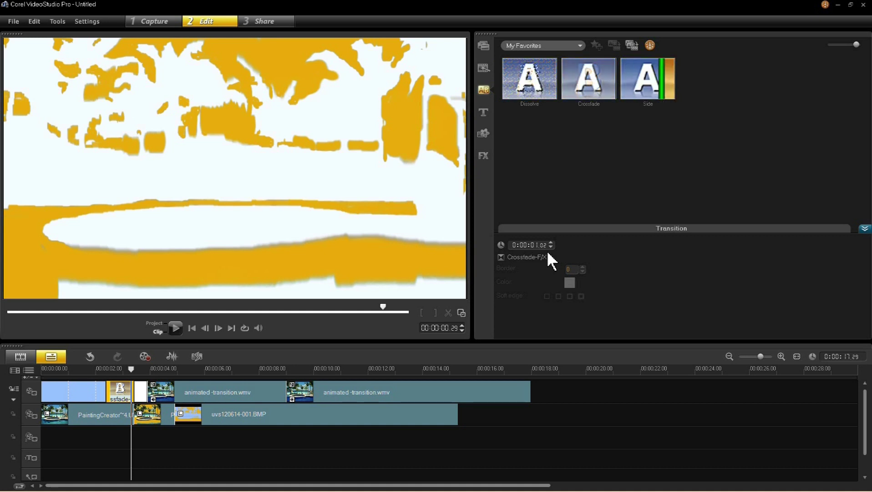
pyautogui.write('15')
pyautogui.press('Return')
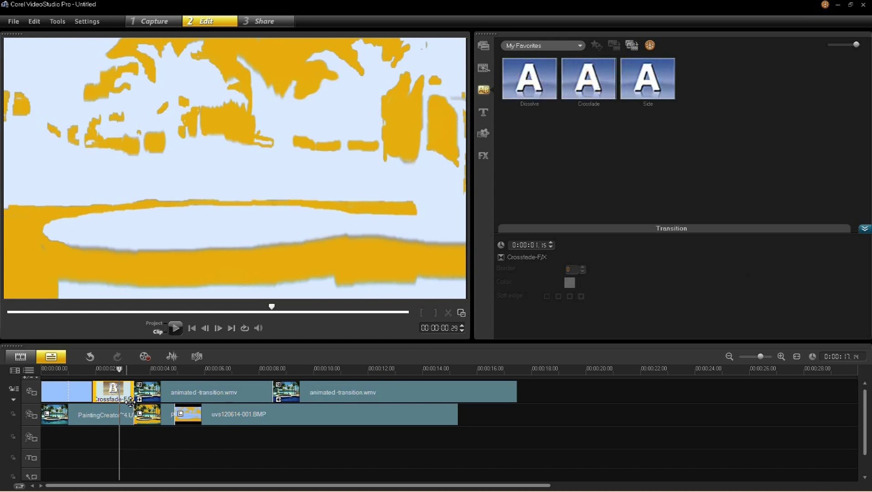
pyautogui.click(176, 329)
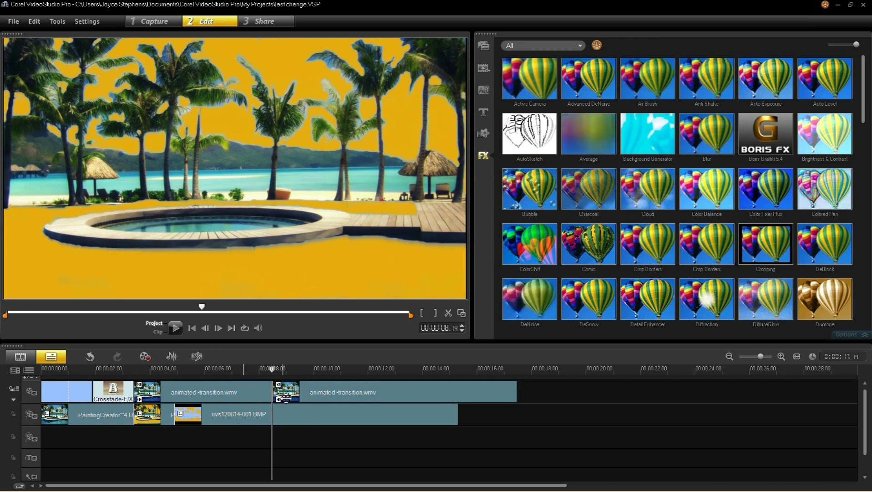
pyautogui.click(261, 398)
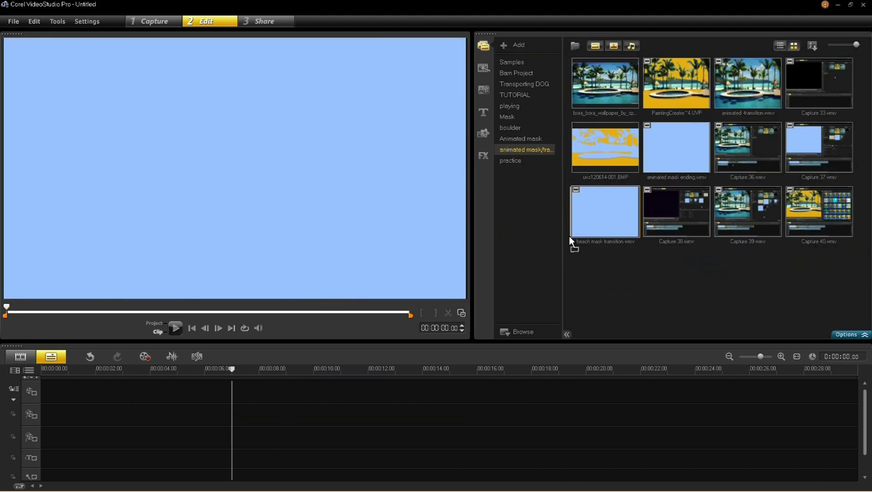
# Place beach mask transition.wmv at the start of the empty video track and split it at 8 seconds 9 frames
pyautogui.moveTo(572, 241); pyautogui.dragTo(188, 386)
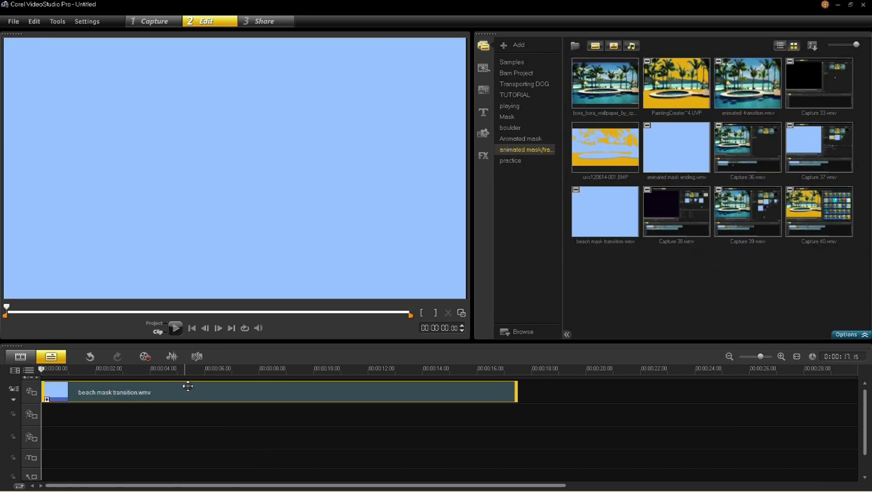
pyautogui.click(154, 325)
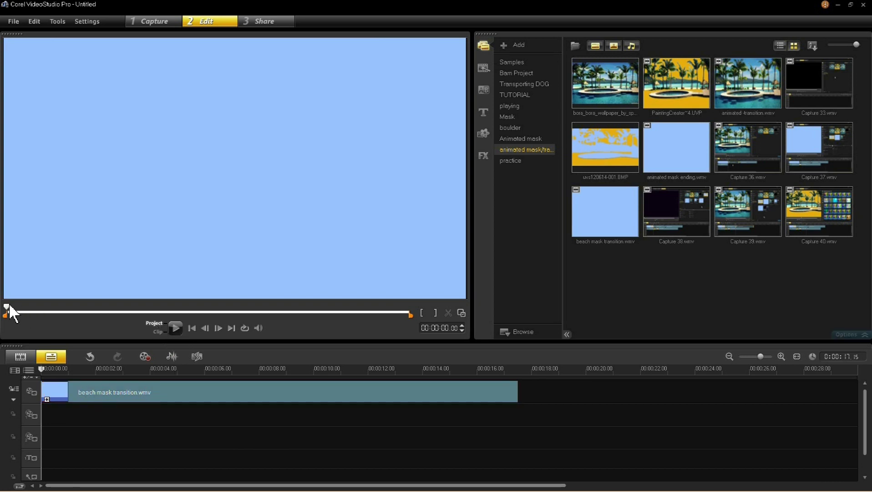
pyautogui.moveTo(8, 307); pyautogui.dragTo(193, 305)
pyautogui.moveTo(194, 304); pyautogui.dragTo(201, 304)
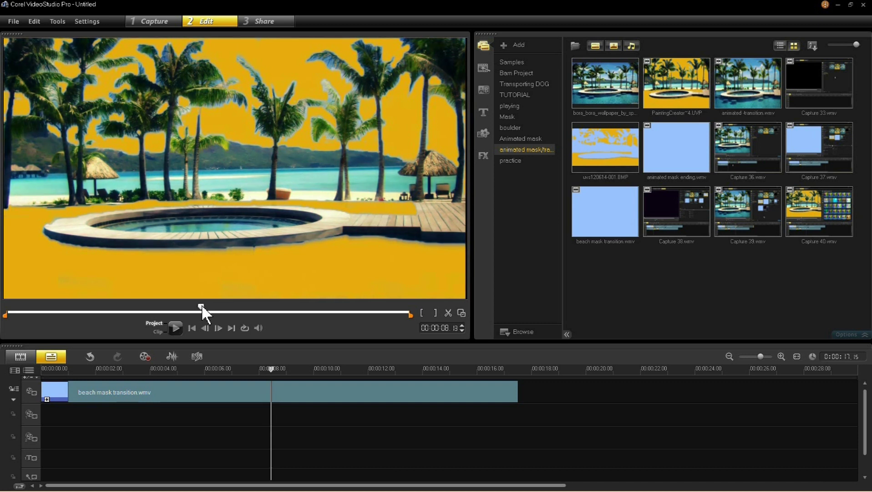
pyautogui.click(271, 369)
pyautogui.moveTo(271, 370)
pyautogui.mouseDown()
pyautogui.moveTo(253, 368)
pyautogui.moveTo(271, 366)
pyautogui.mouseUp()
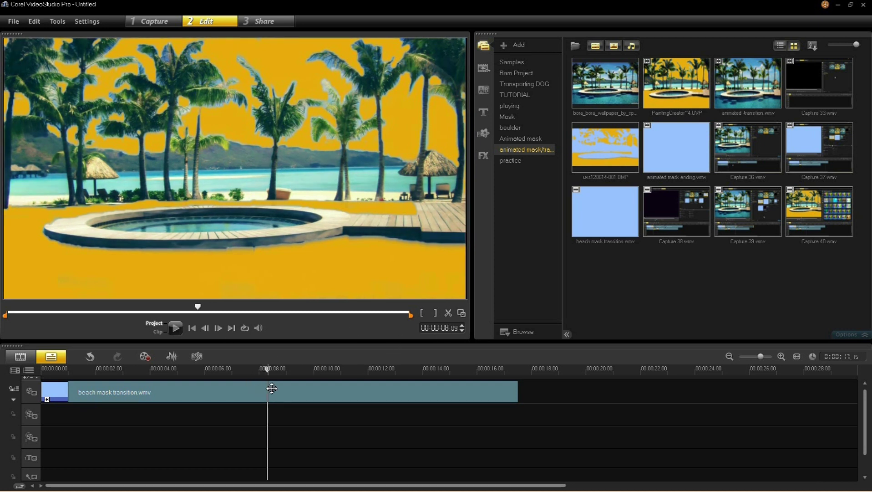
pyautogui.click(267, 388)
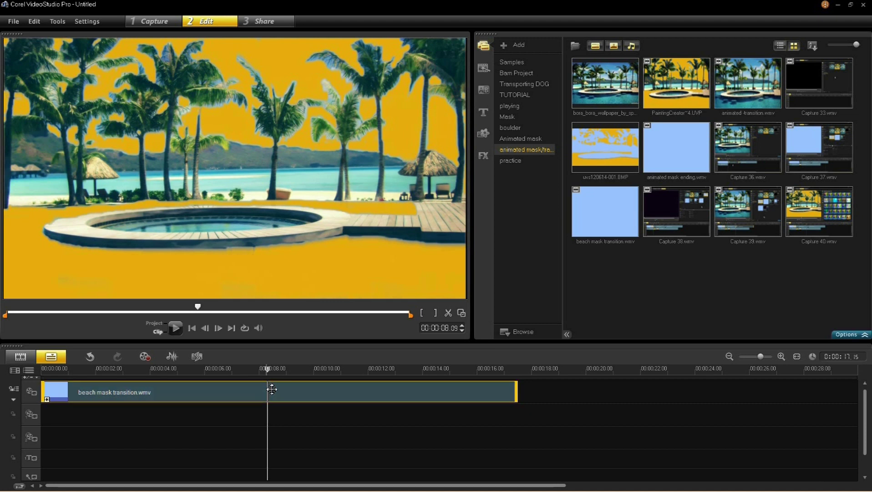
pyautogui.click(449, 313)
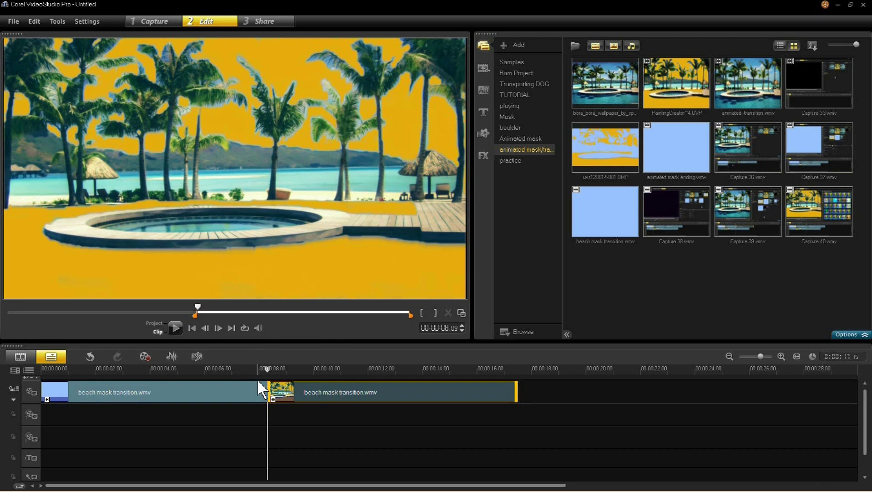
# Split the second beach mask transition.wmv part at 9 seconds 28 frames, delete the short middle piece, and check the cut
pyautogui.click(273, 368)
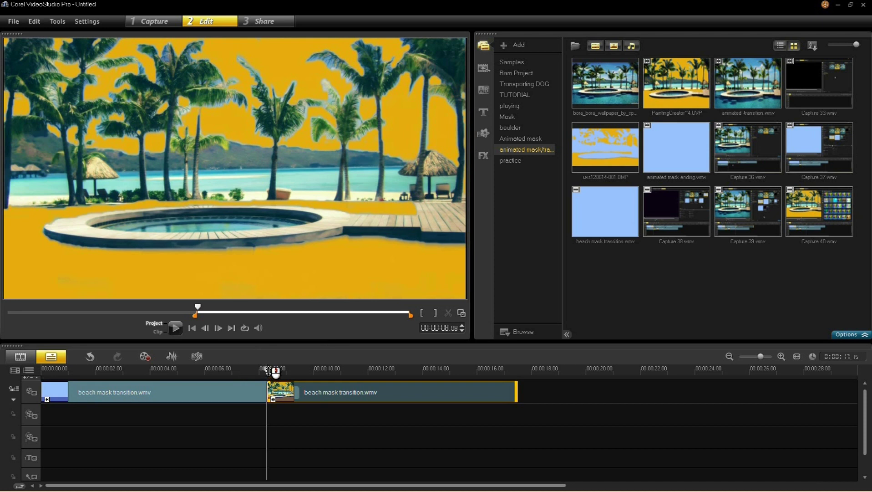
pyautogui.moveTo(273, 369); pyautogui.dragTo(315, 369)
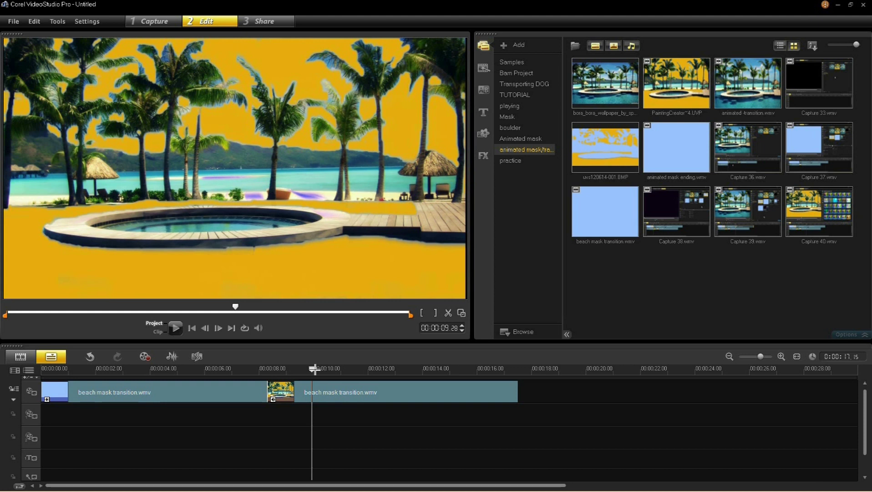
pyautogui.click(447, 313)
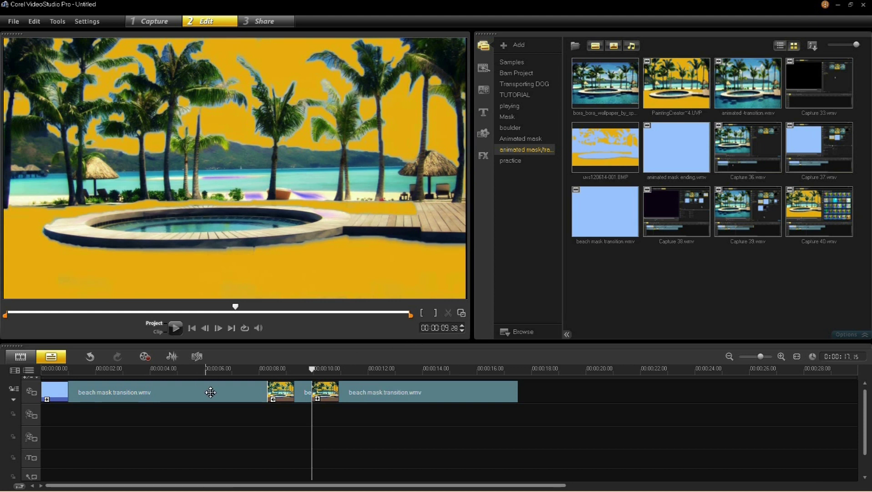
pyautogui.rightClick(285, 391)
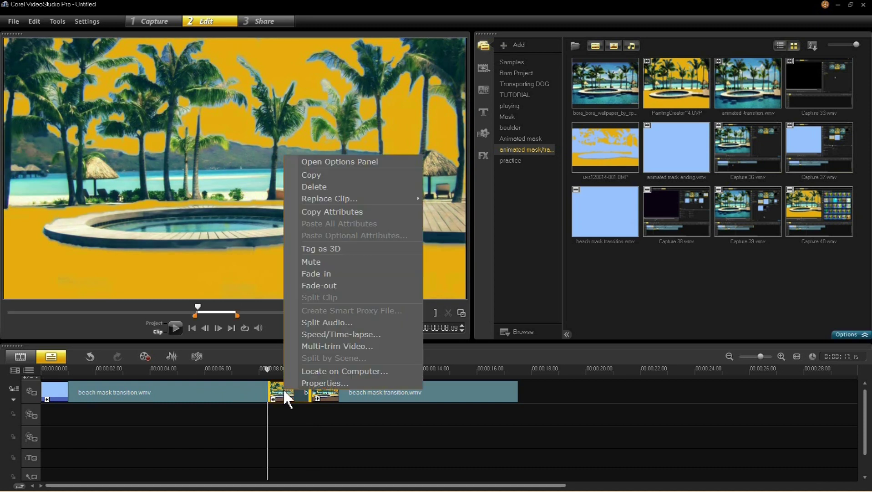
pyautogui.click(319, 187)
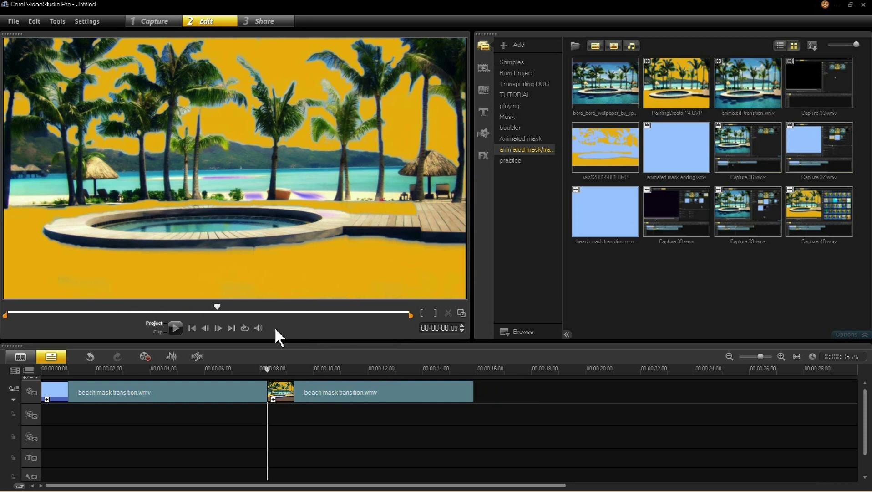
pyautogui.moveTo(214, 305); pyautogui.dragTo(197, 308)
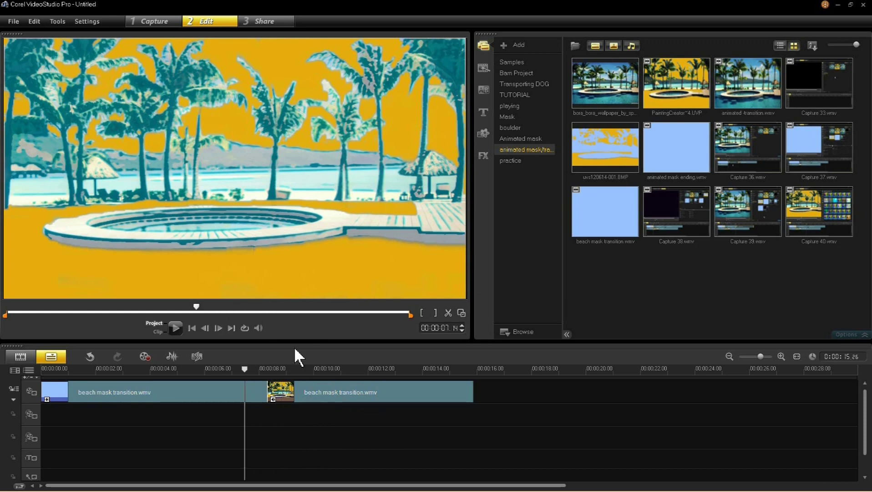